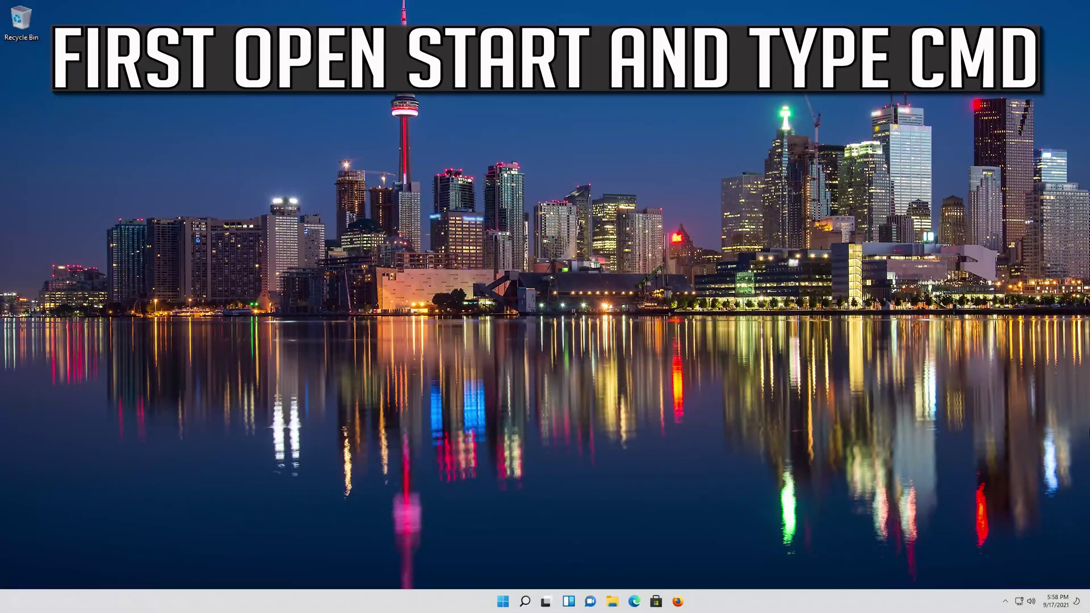
Search the Start menu for cmd and launch Command Prompt.
key("super")
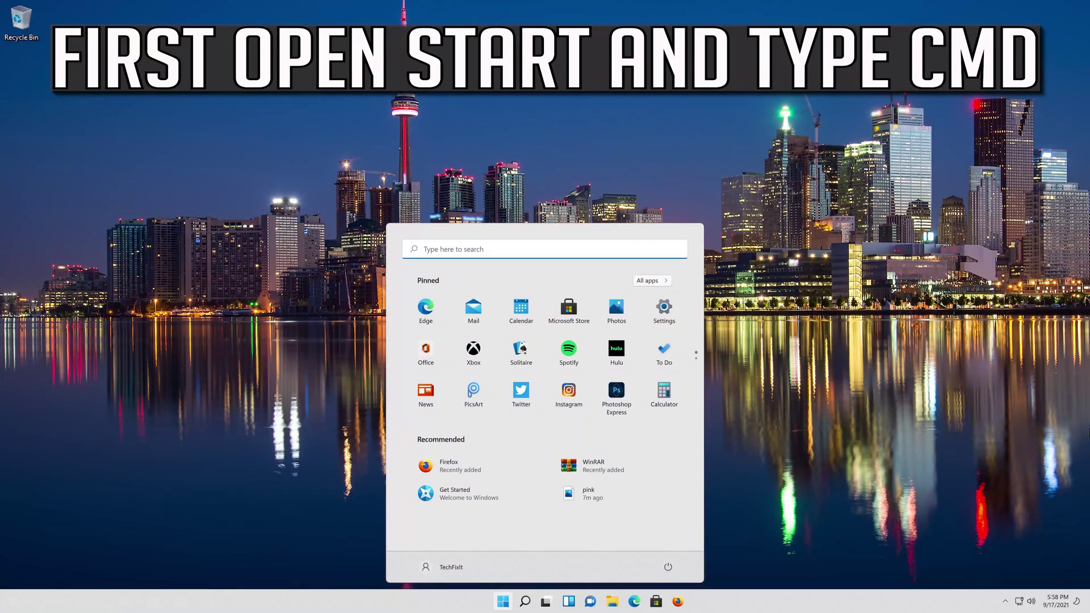
type("cmd")
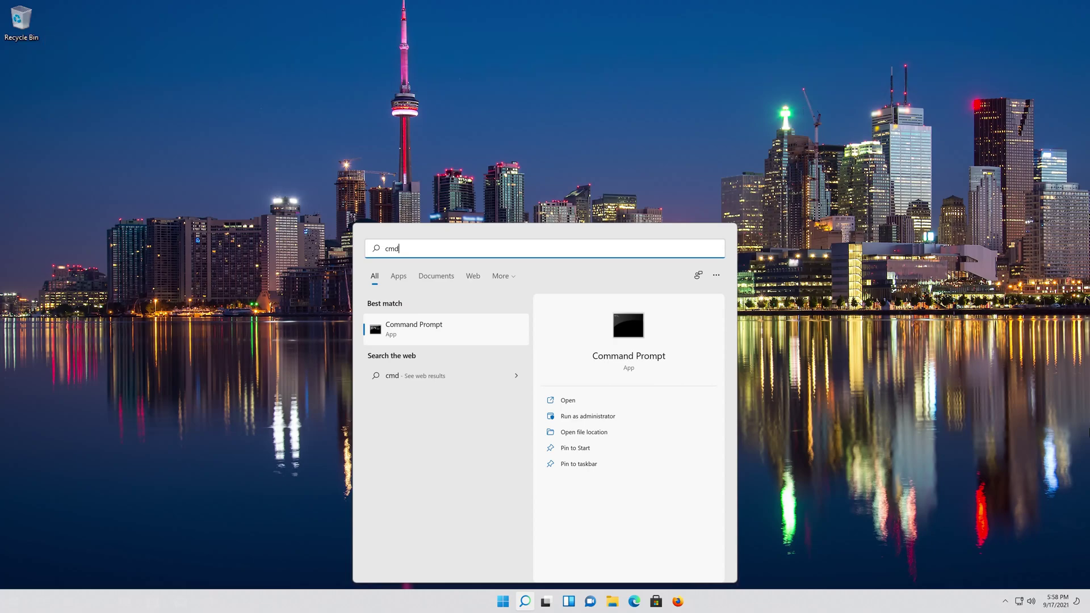
key("Return")
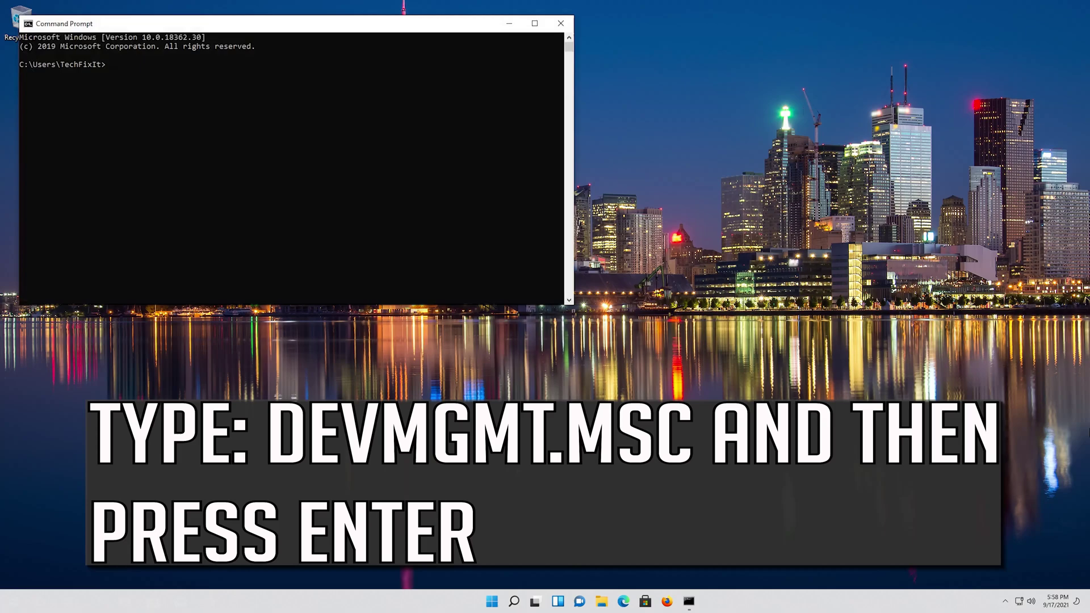
Run devmgmt.msc from the prompt to launch Device Manager.
type("devmgmt.msc")
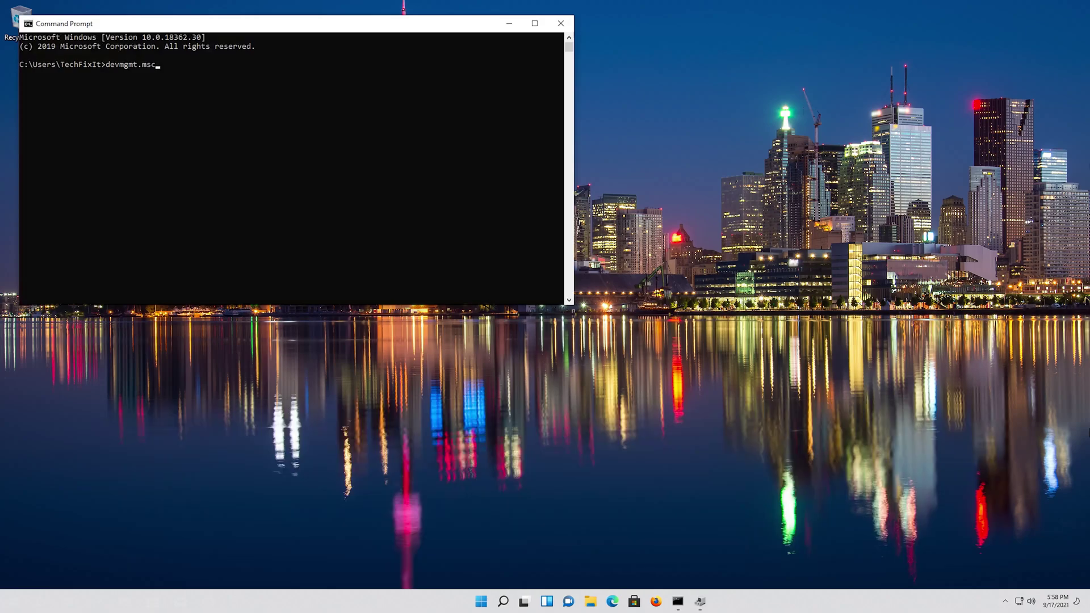
key("Return")
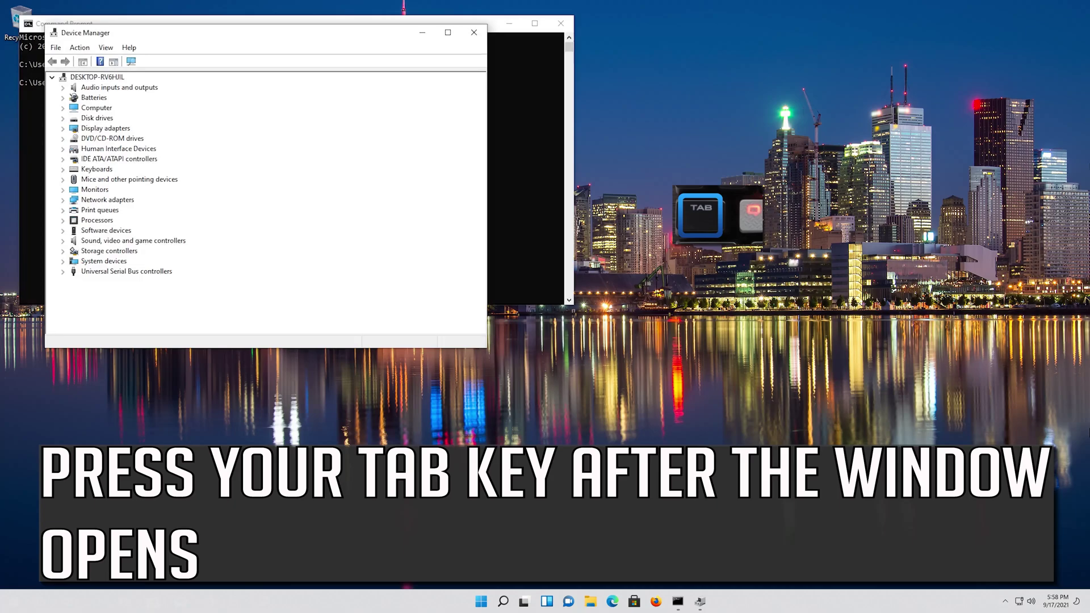
Expand Mice and other pointing devices and open the Microsoft PS/2 Mouse properties.
key("Tab")
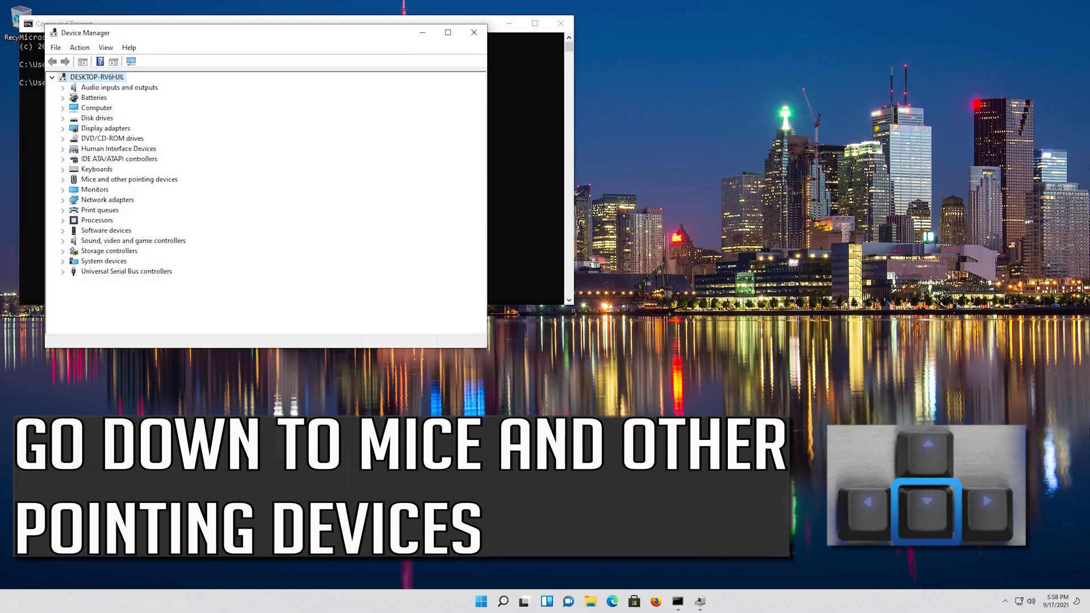
key("Down")
key("Down")
key("Down")
key("Down")
key("Down")
key("Down")
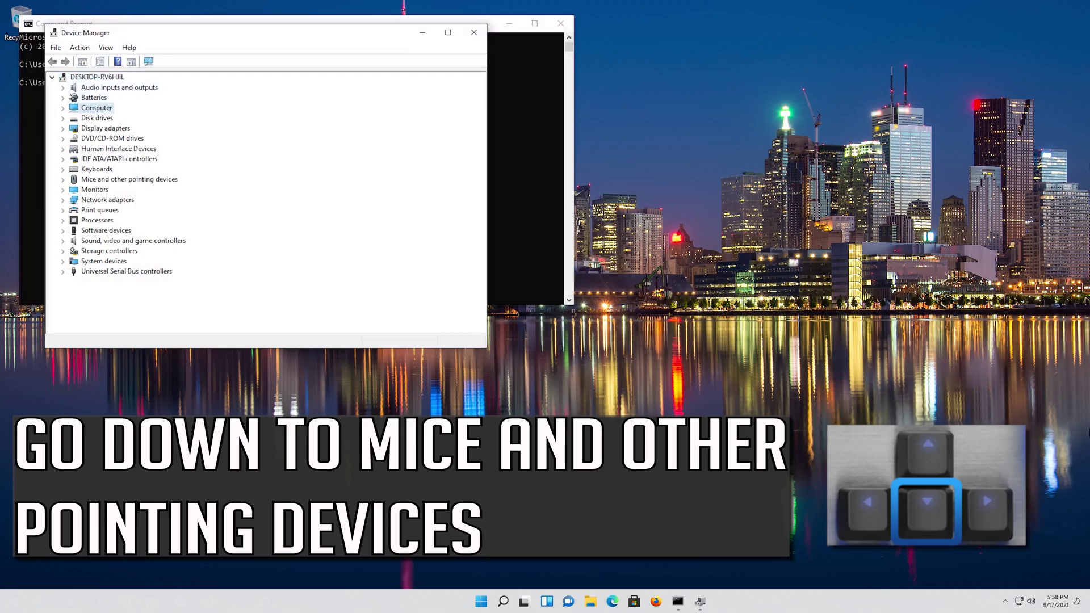
key("Down")
key("Down")
key("Down")
key("Down")
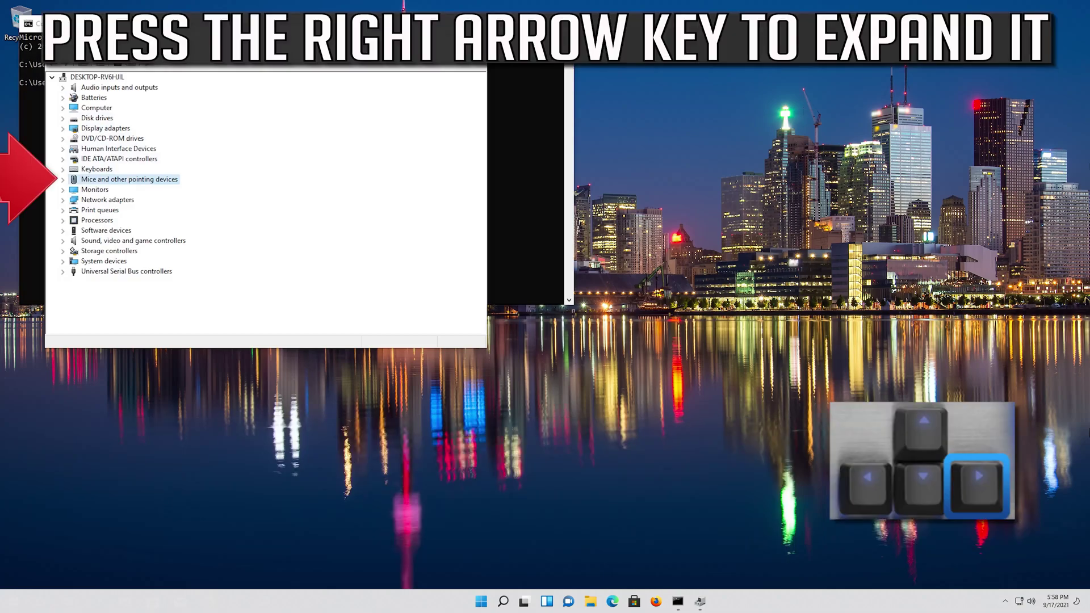
key("Right")
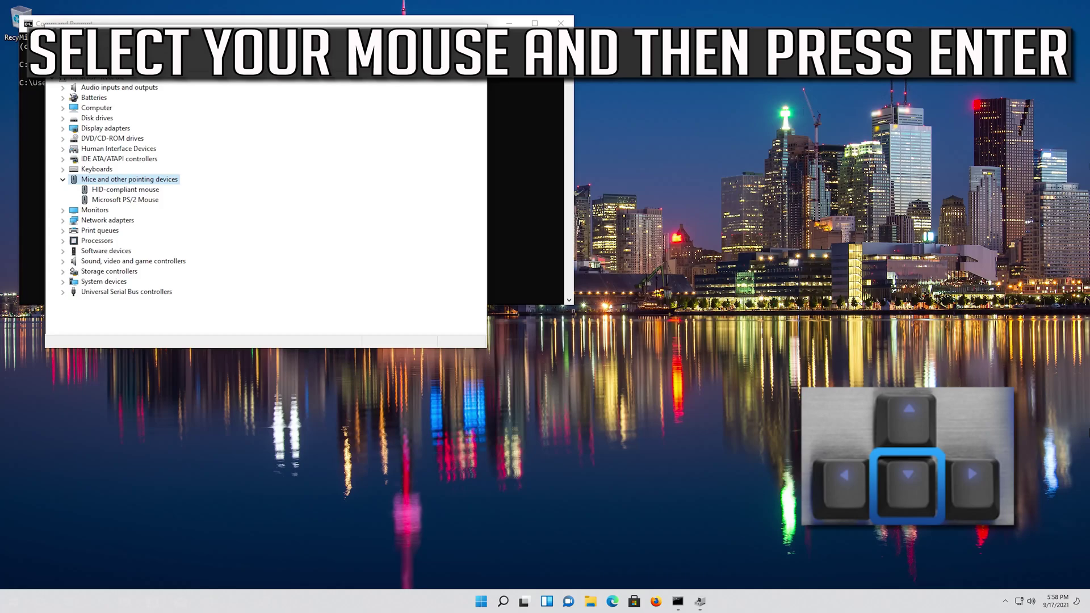
key("Down")
key("Down")
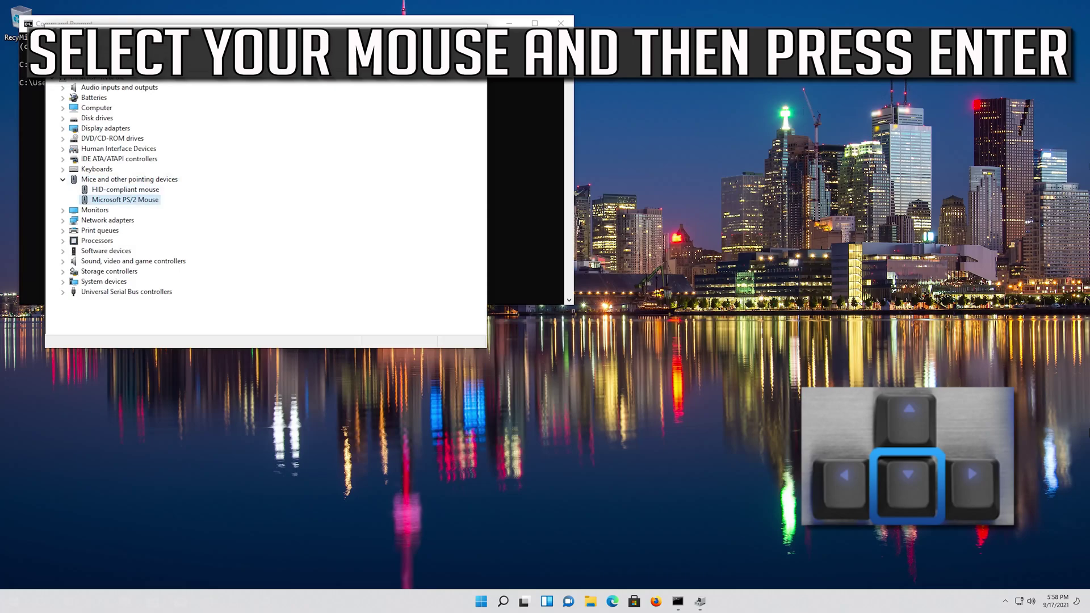
key("Return")
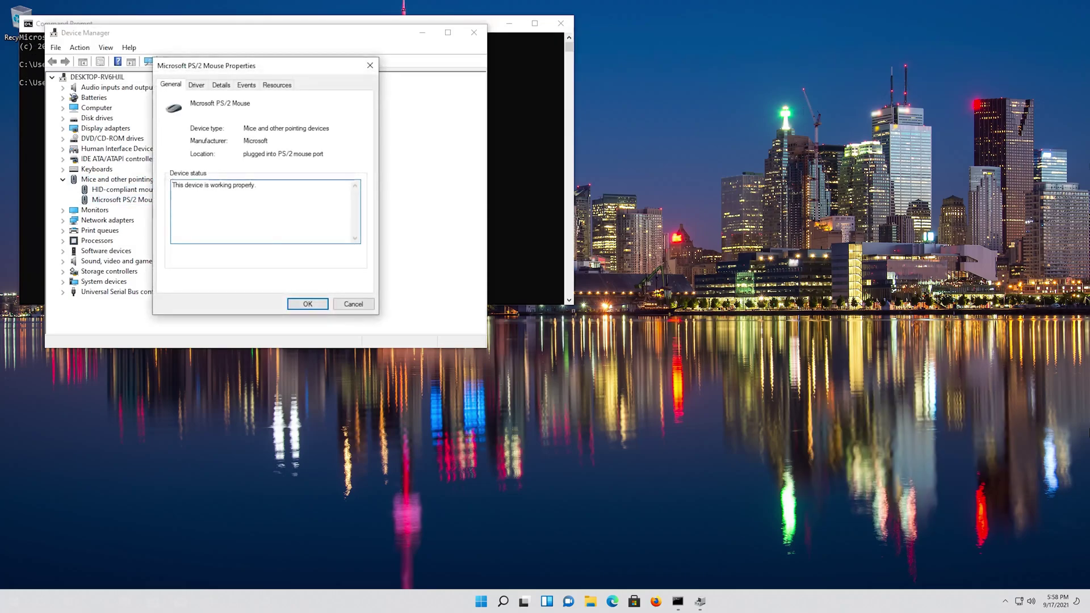
Show the mouse's Driver tab: Microsoft, 6/21/2006, version 10.0.18362.1.
key("Tab")
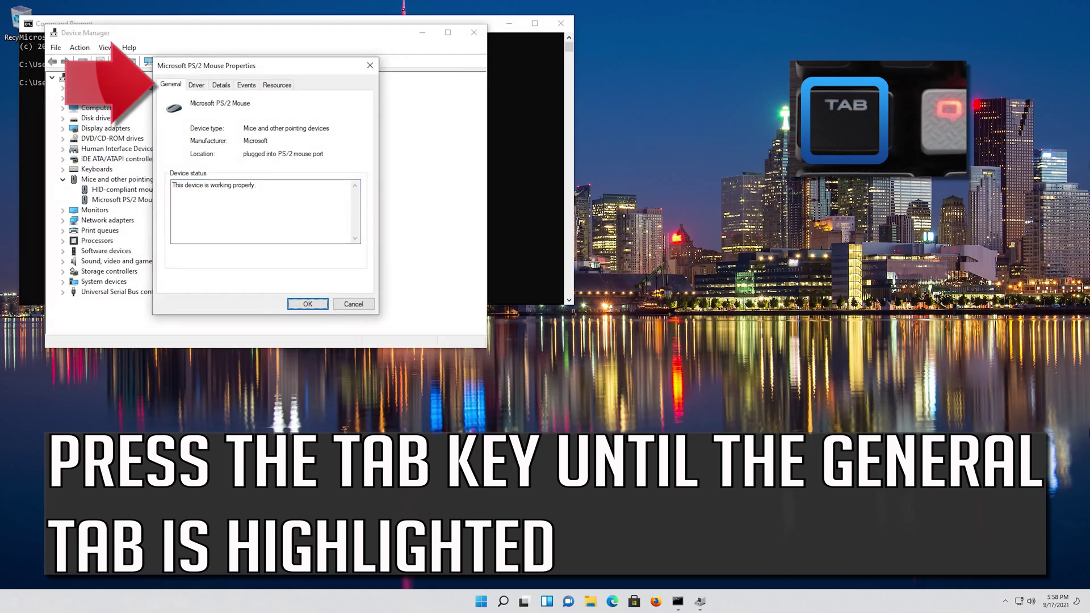
key("Tab")
key("Tab")
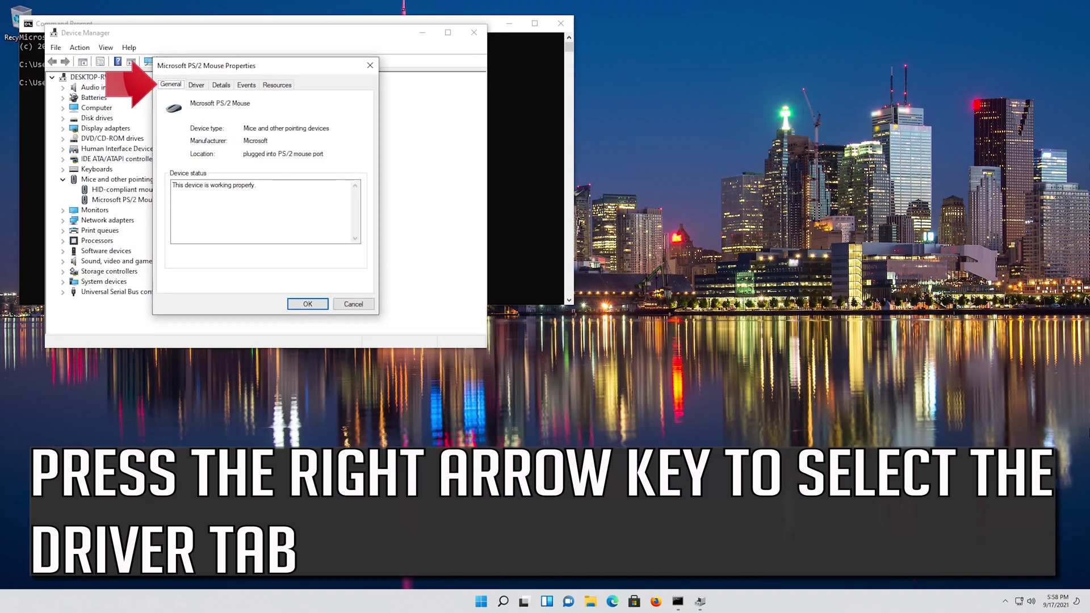
key("Right")
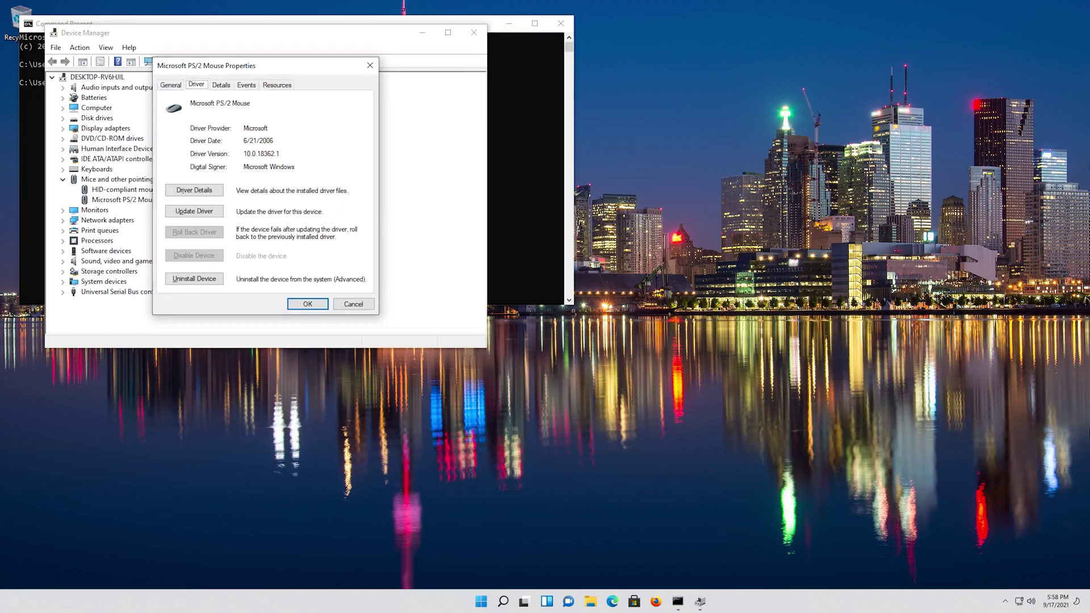
key("Tab")
key("Down")
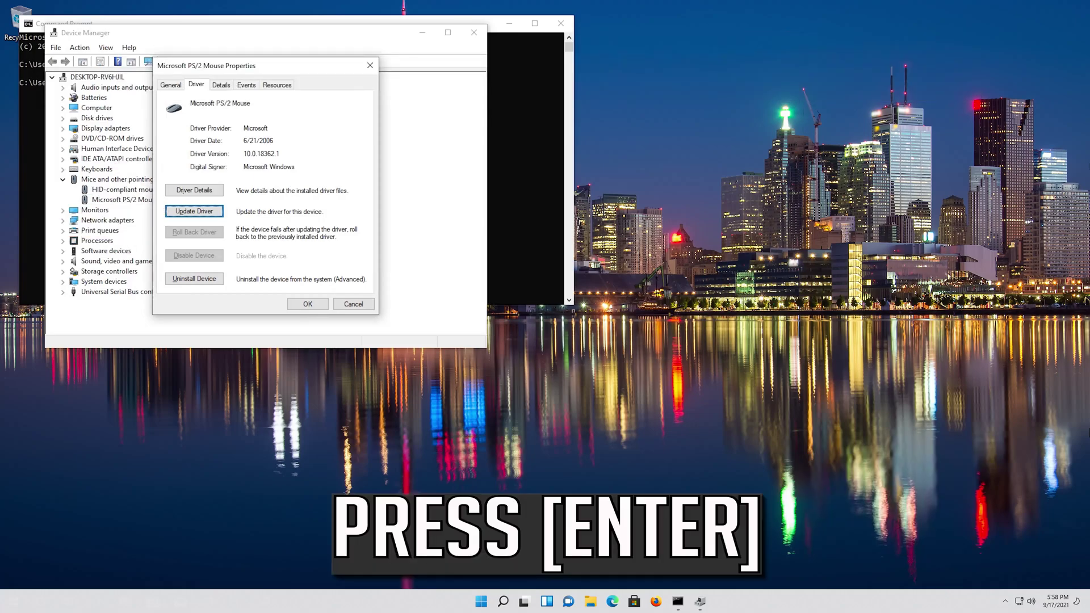
Run an automatic driver search, then restart Update Driver to browse the computer instead.
key("Return")
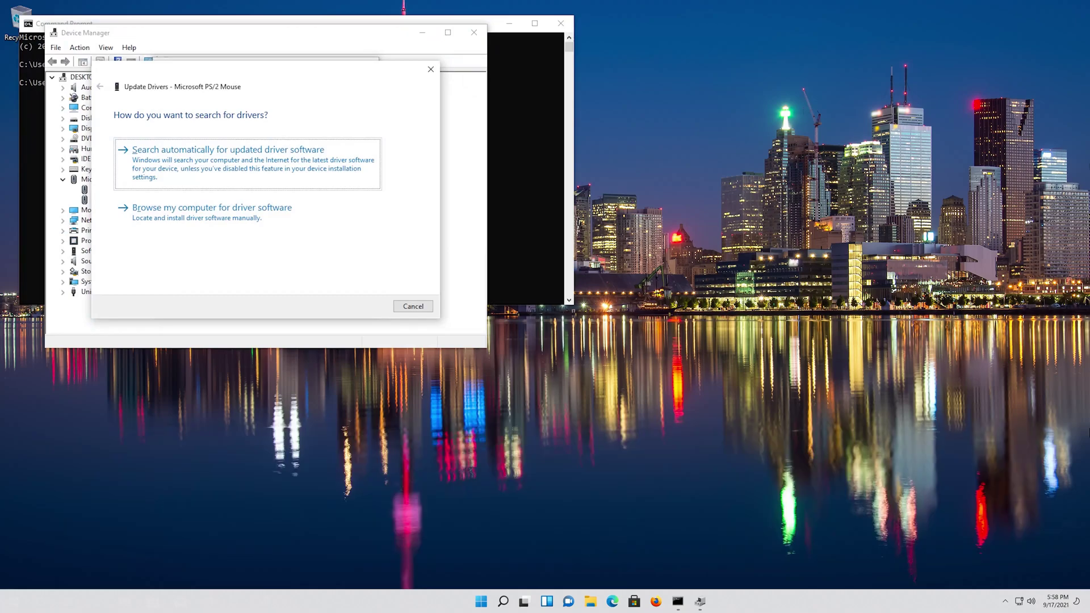
key("Return")
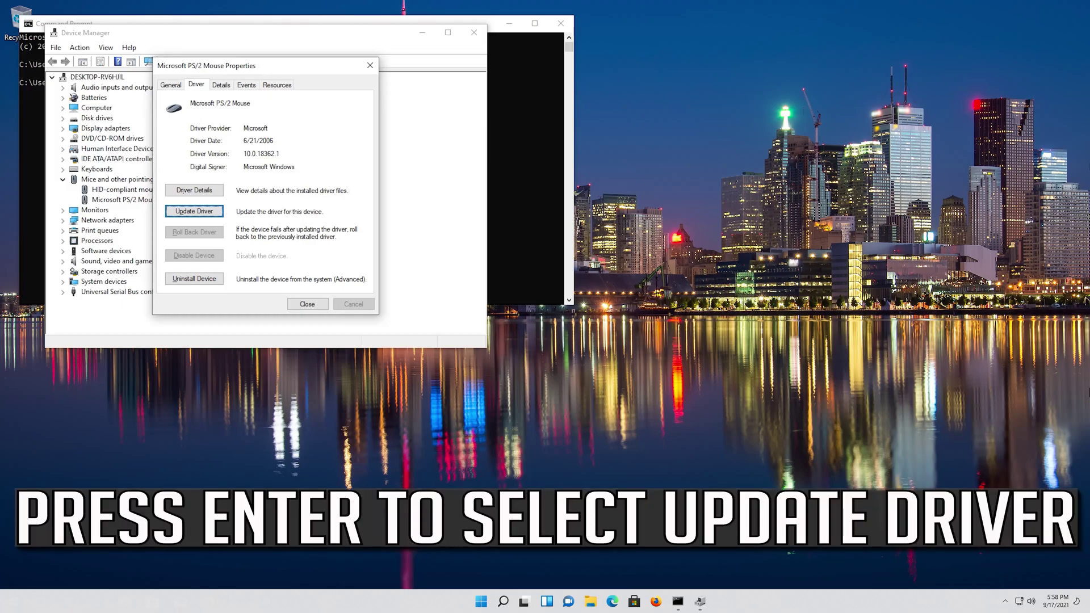
key("Return")
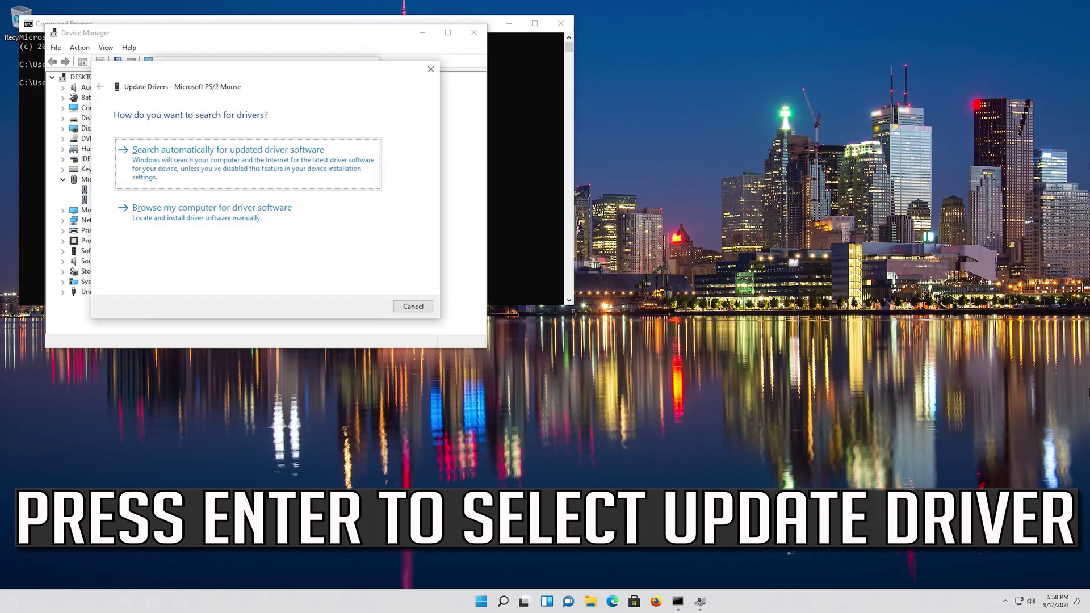
key("Tab")
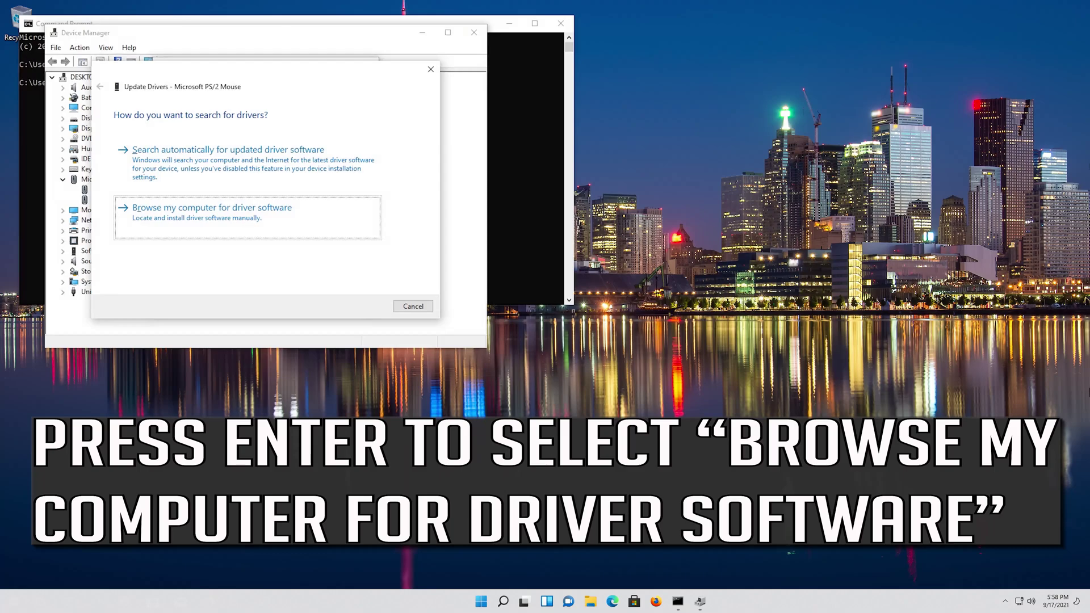
Browse the computer's drivers, pick Microsoft PS/2 Mouse from the list, and install it.
key("Return")
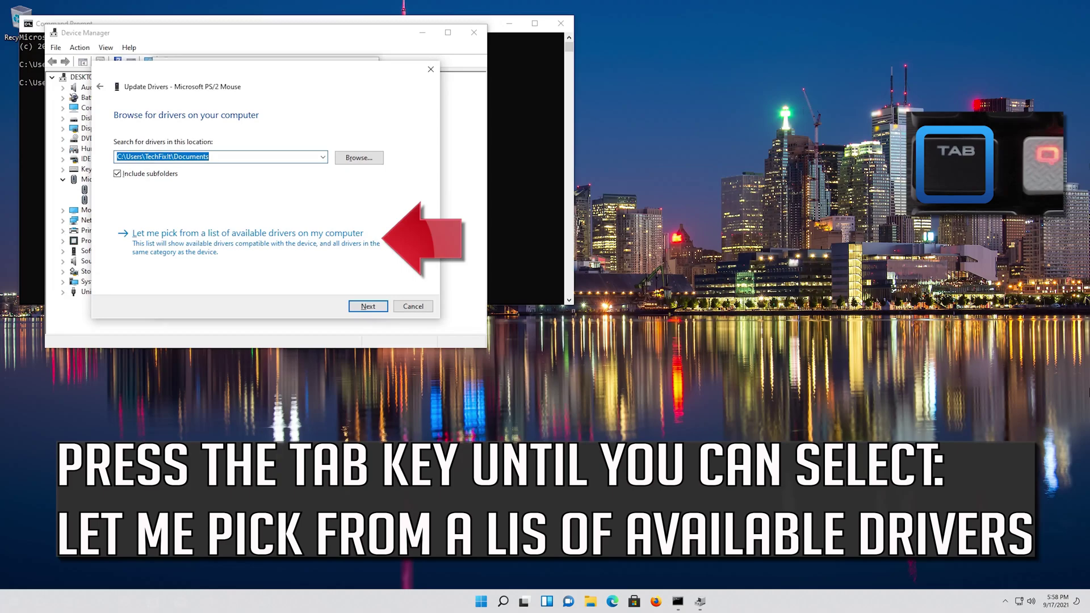
key("Tab")
key("Tab")
key("Tab")
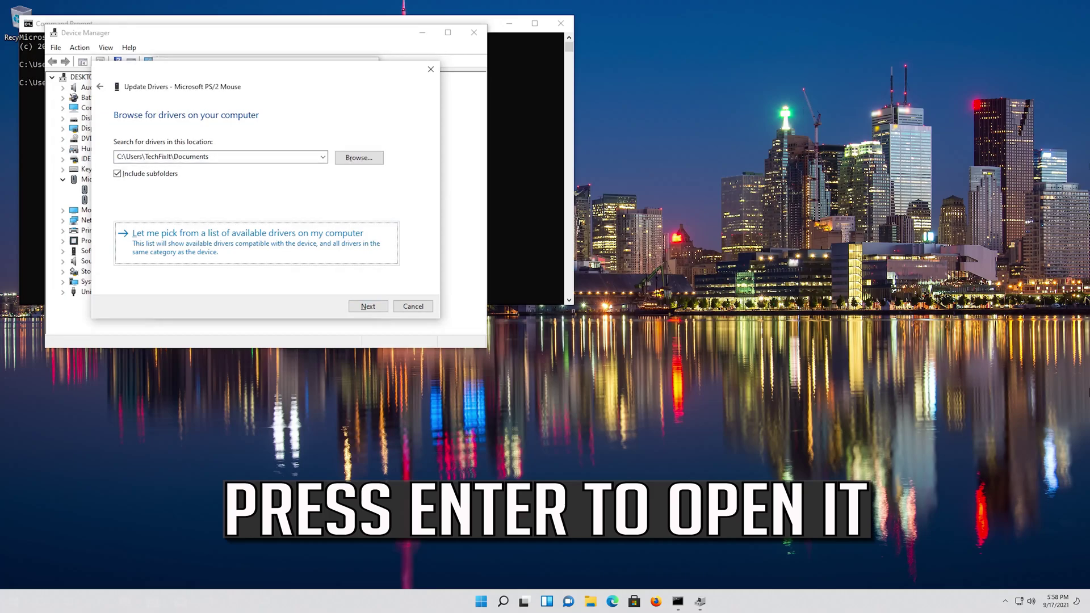
key("Return")
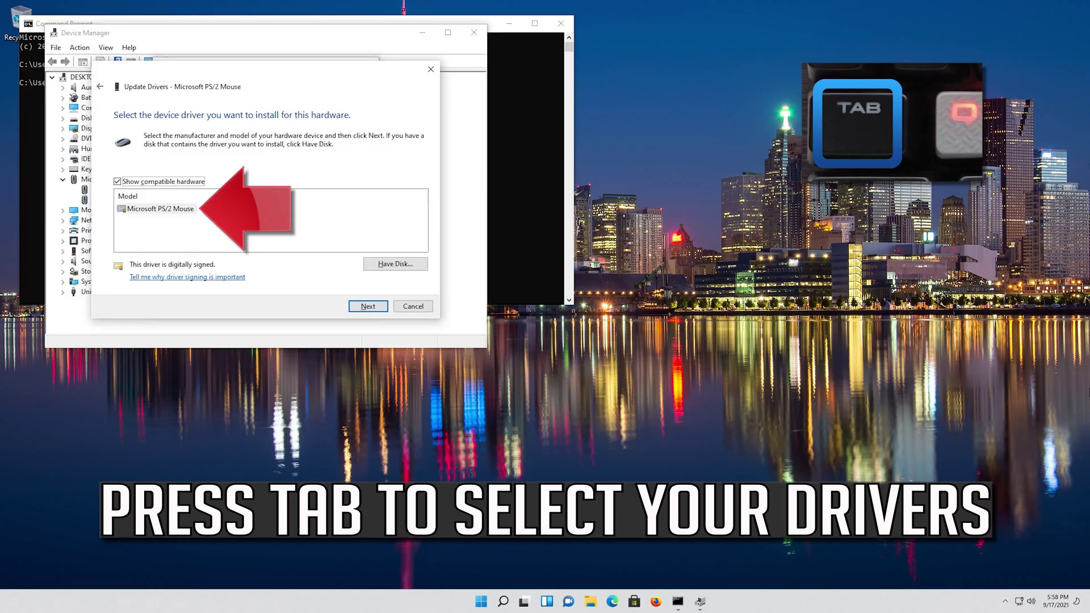
key("Tab")
key("Tab")
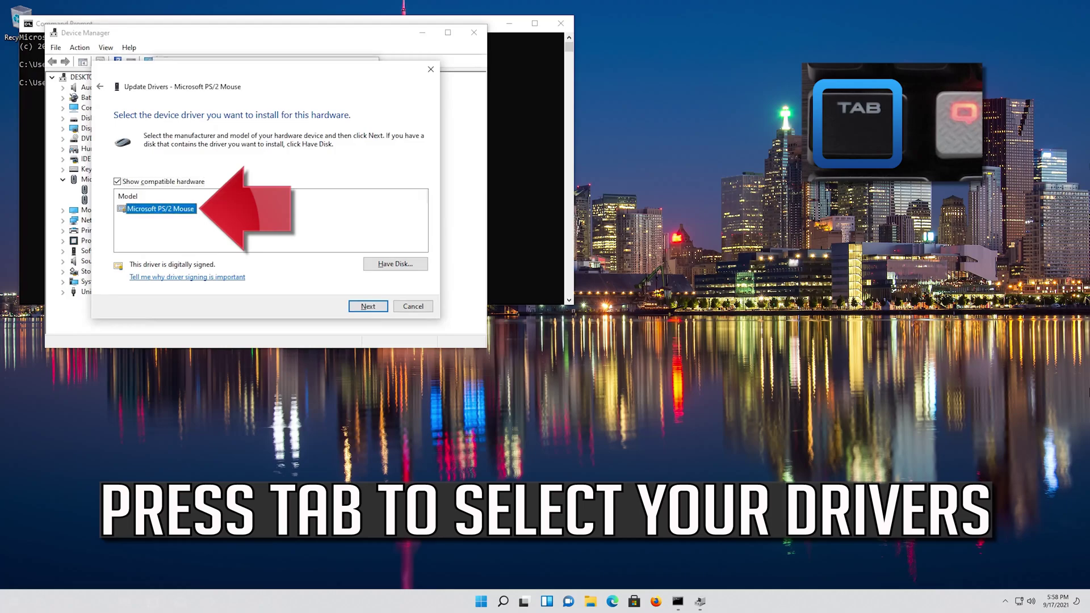
key("Tab")
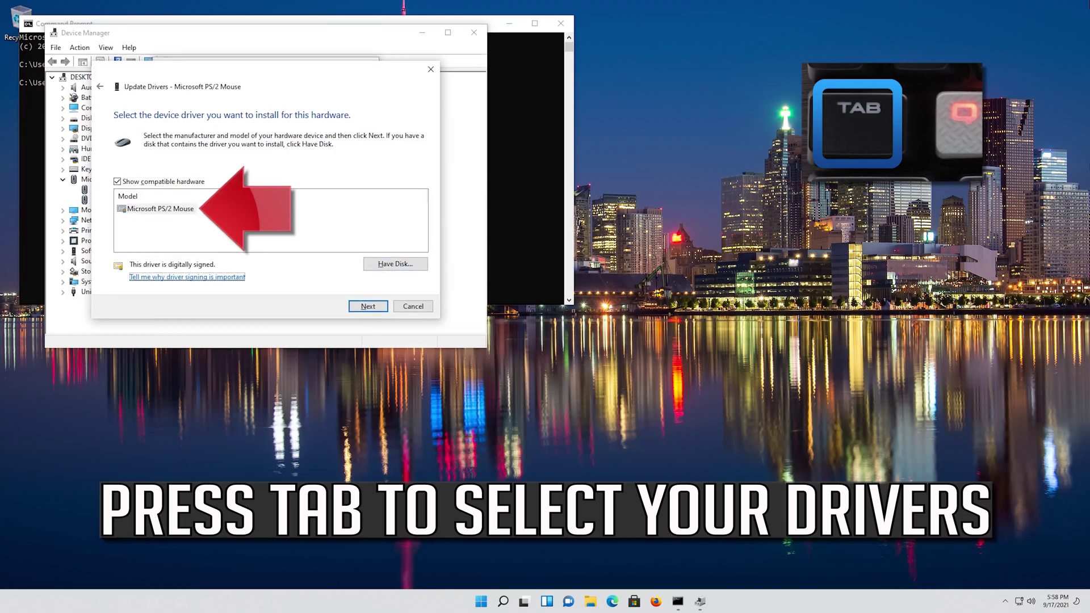
key("Tab")
key("Tab")
key("Tab")
key("Tab")
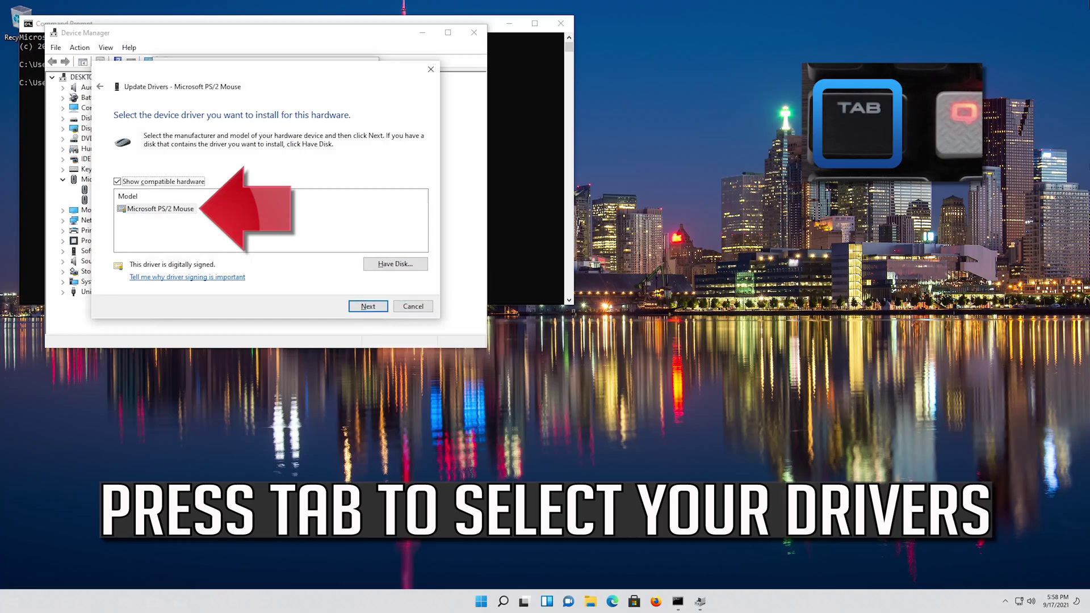
key("Tab")
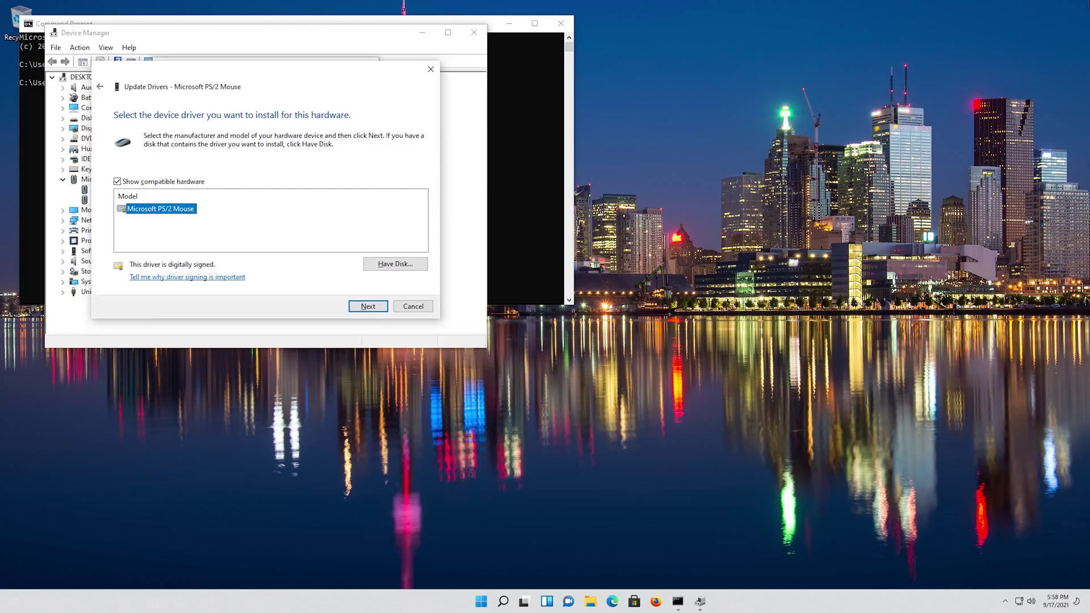
key("Return")
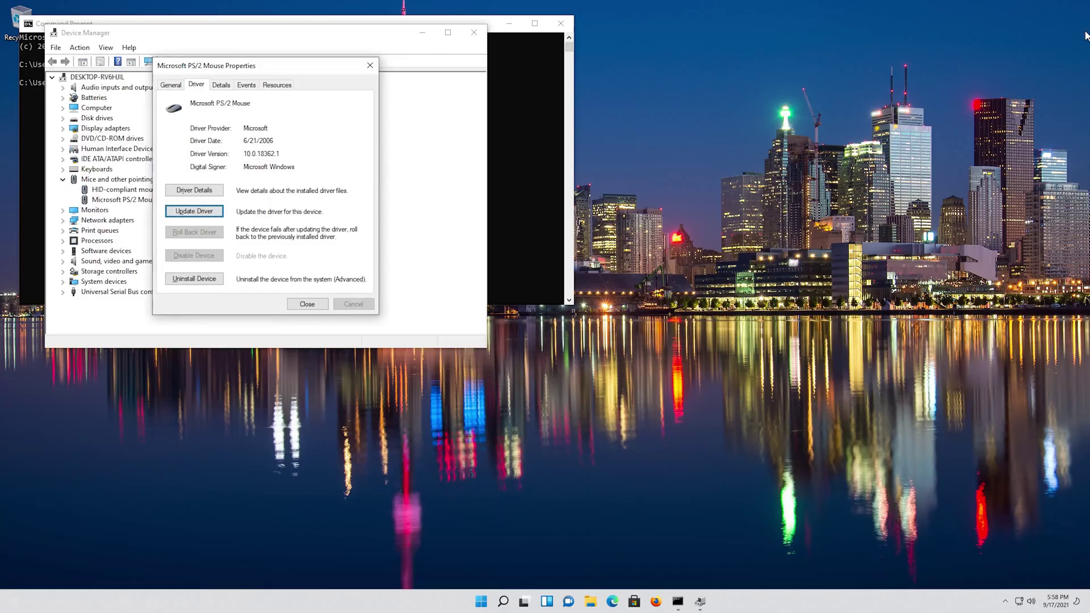
Uninstall the Microsoft PS/2 Mouse device and confirm the removal.
key("Down")
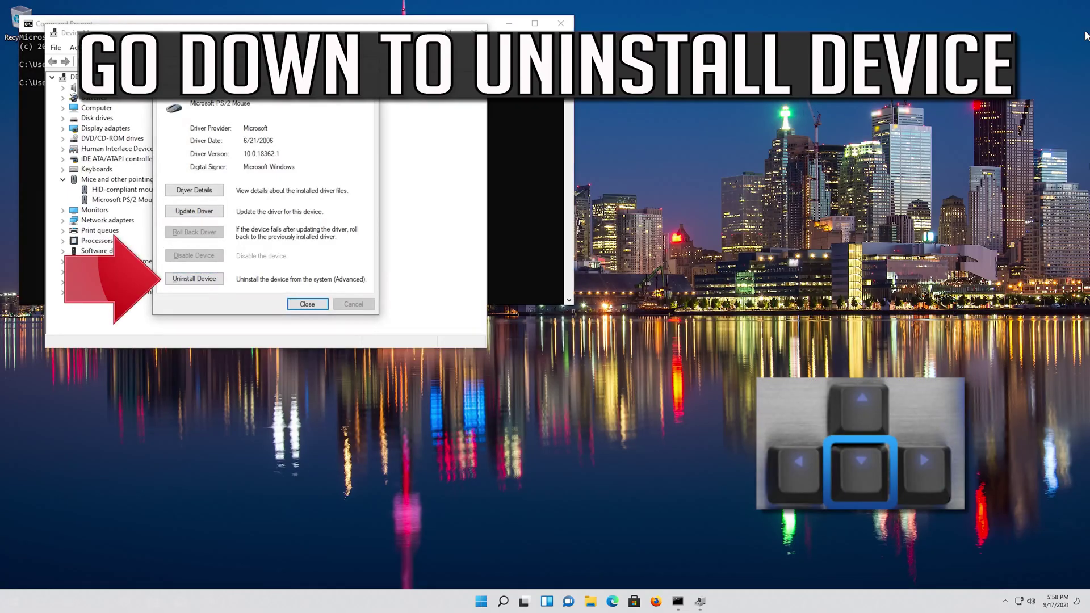
key("Down")
key("Down")
key("Down")
key("Return")
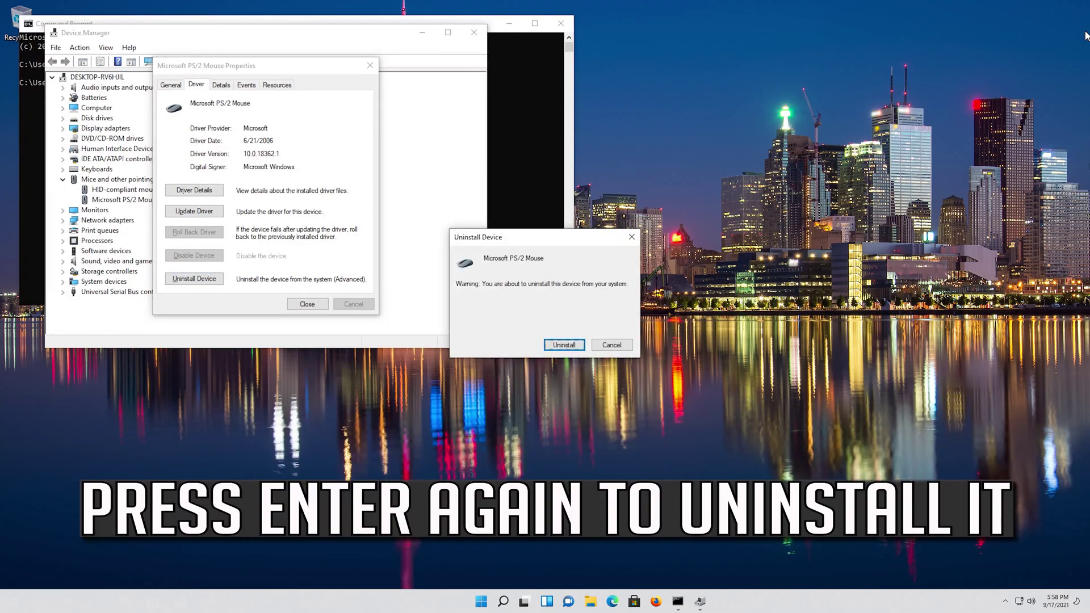
key("Return")
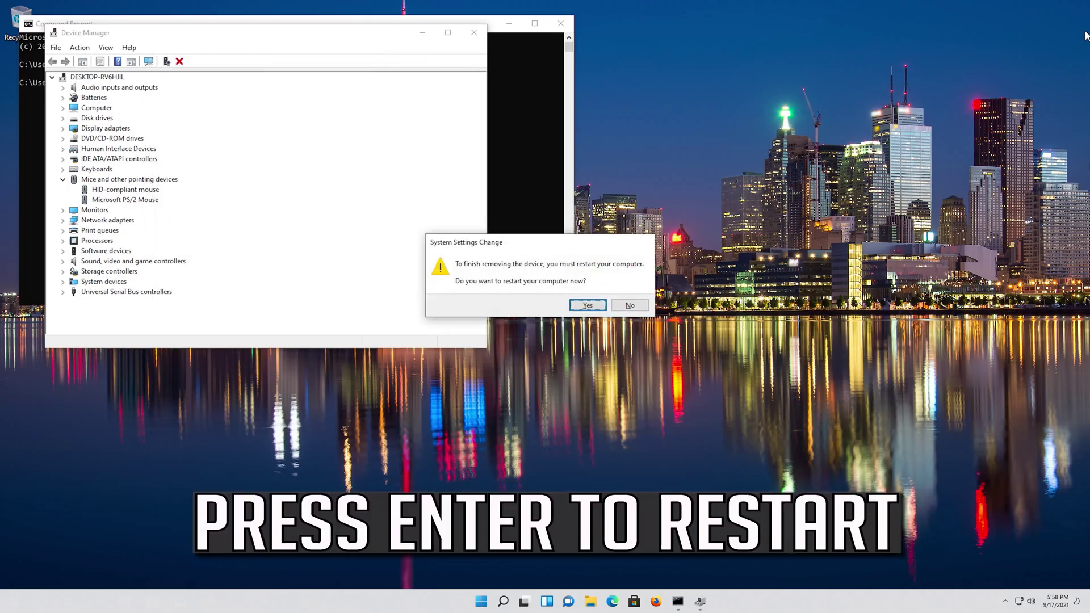
Accept the System Settings Change prompt so the computer reboots.
key("Return")
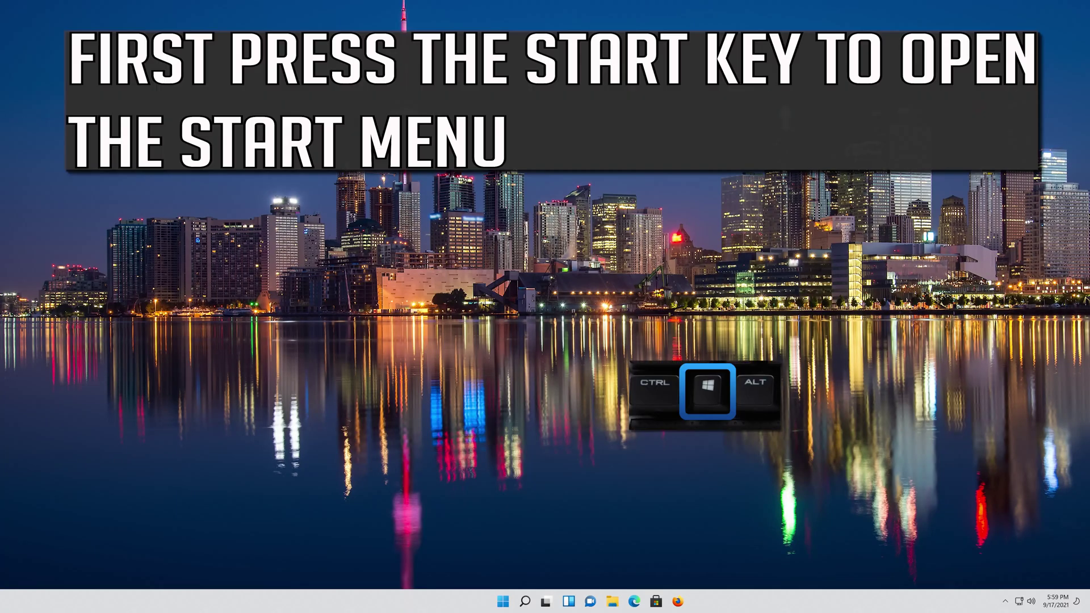
Launch Registry Editor from a Start menu search for regedit and approve the UAC prompt.
key("super")
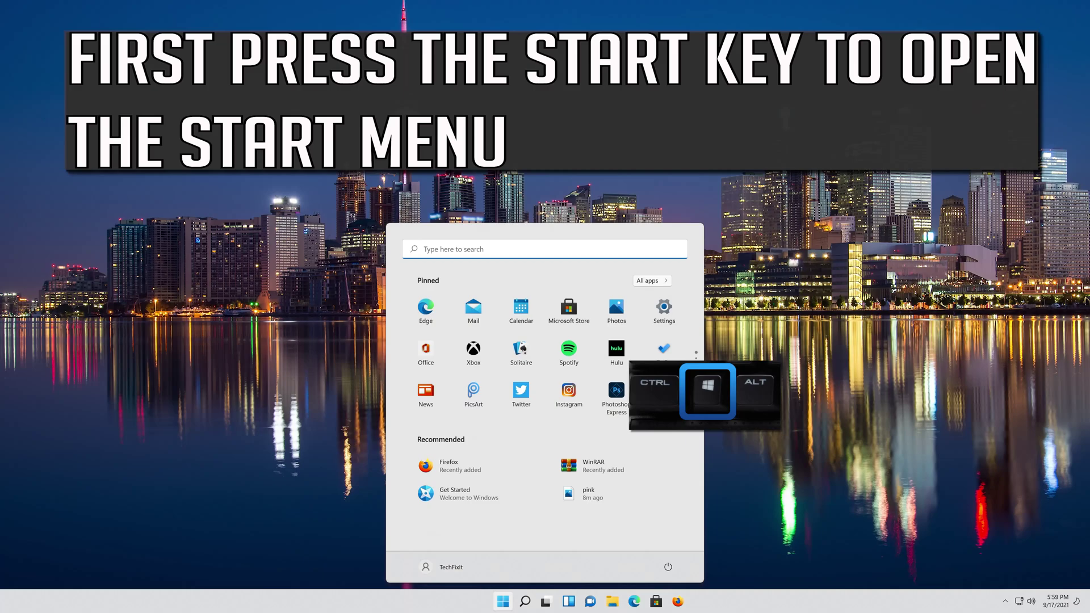
type("regedit")
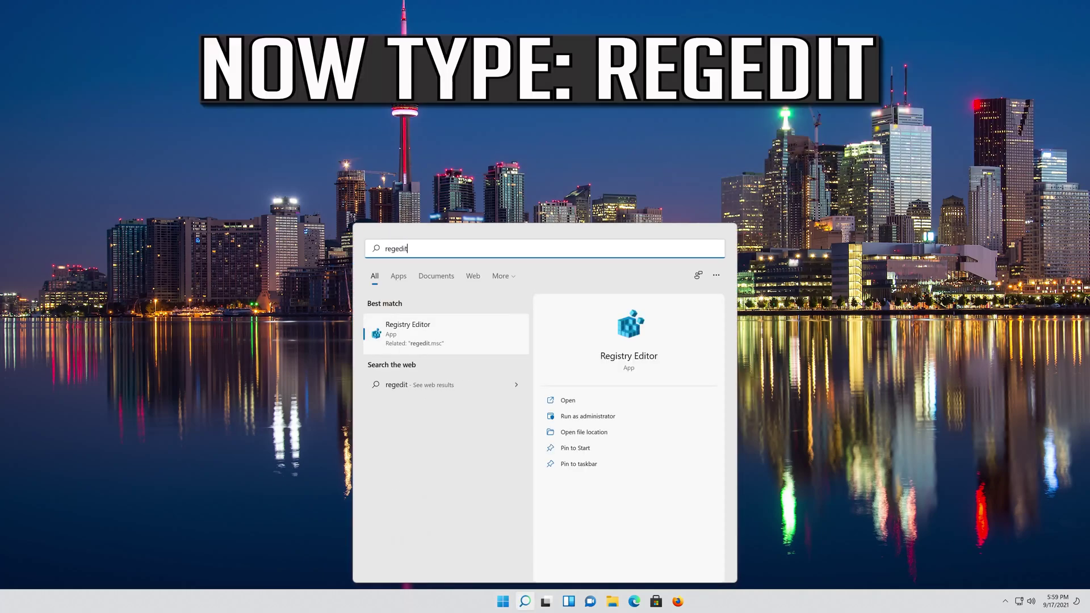
key("Return")
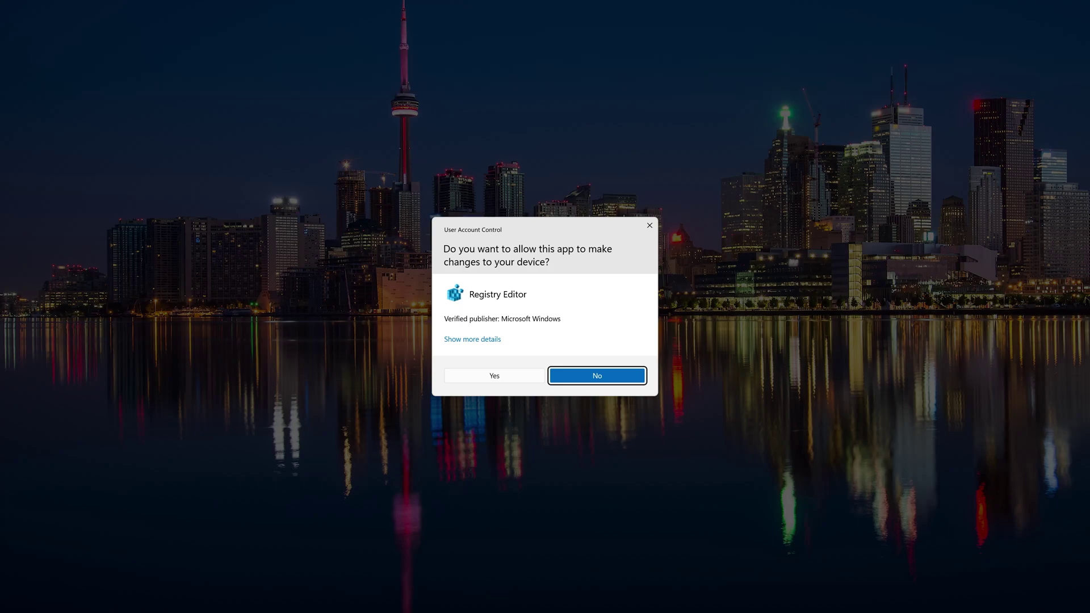
key("Left")
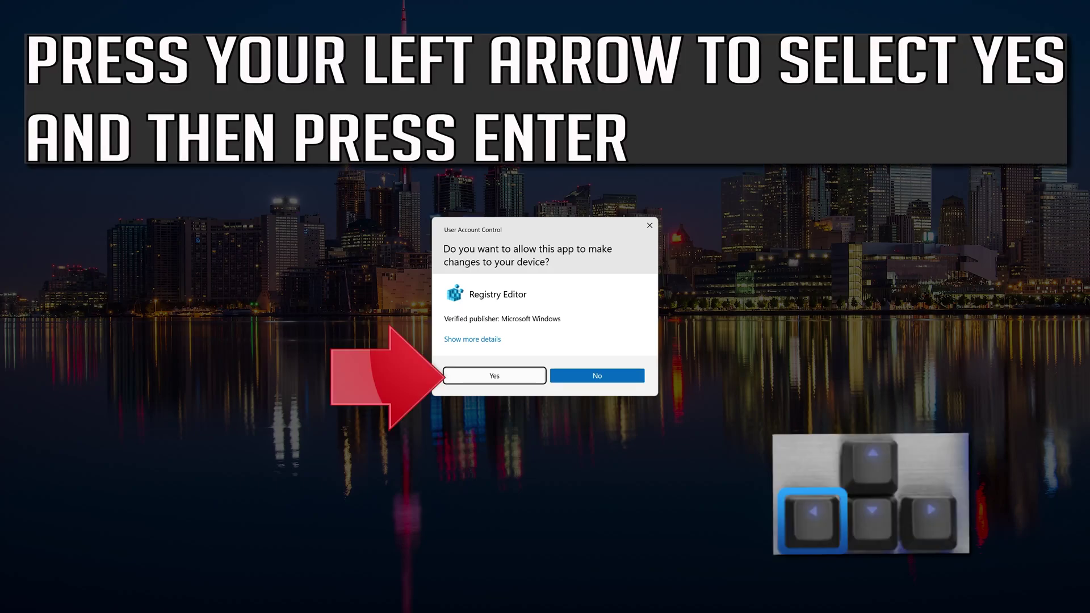
key("Return")
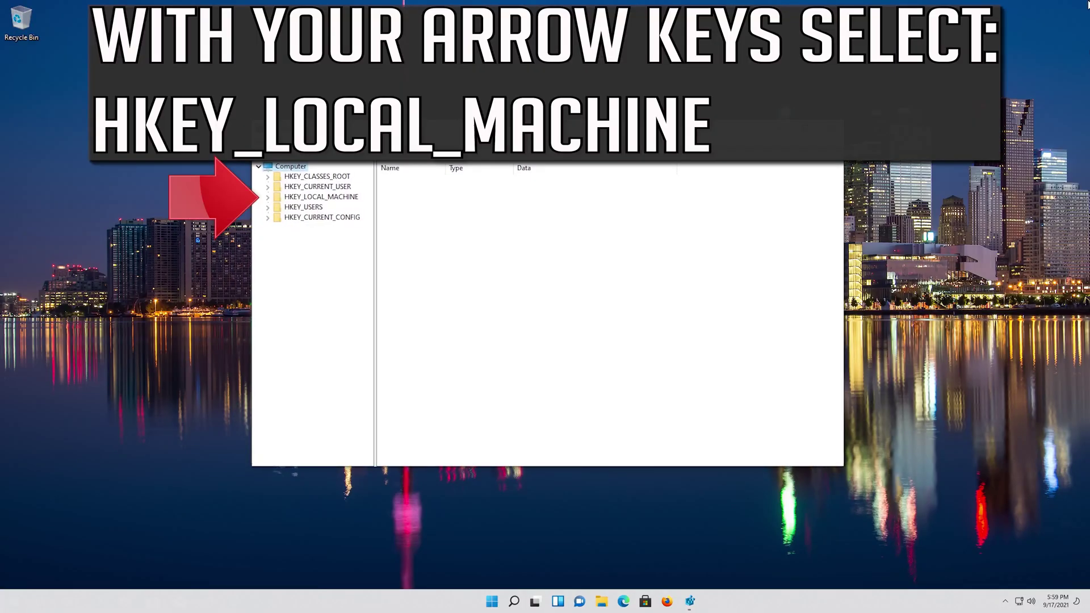
Expand HKEY_LOCAL_MACHINE and SOFTWARE, then select the Microsoft key.
key("Down")
key("Down")
key("Down")
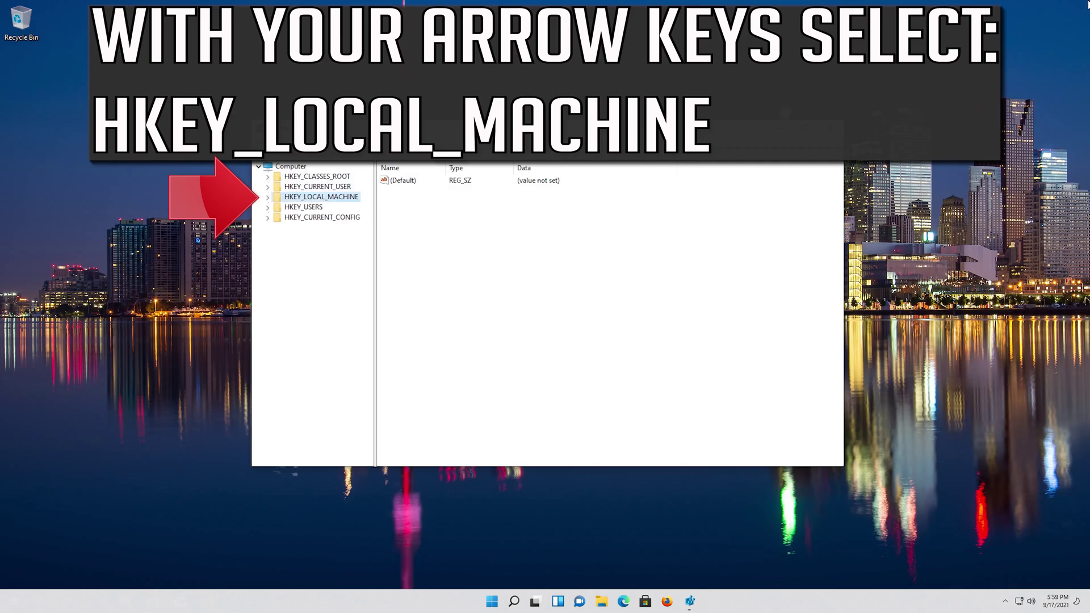
key("Right")
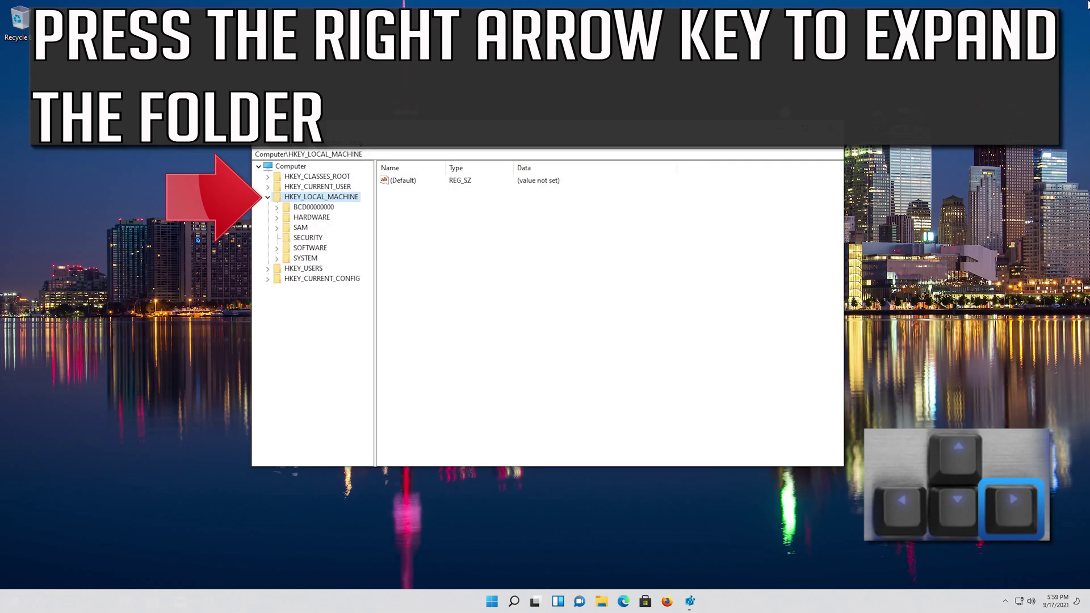
key("Down")
key("Down")
key("Down")
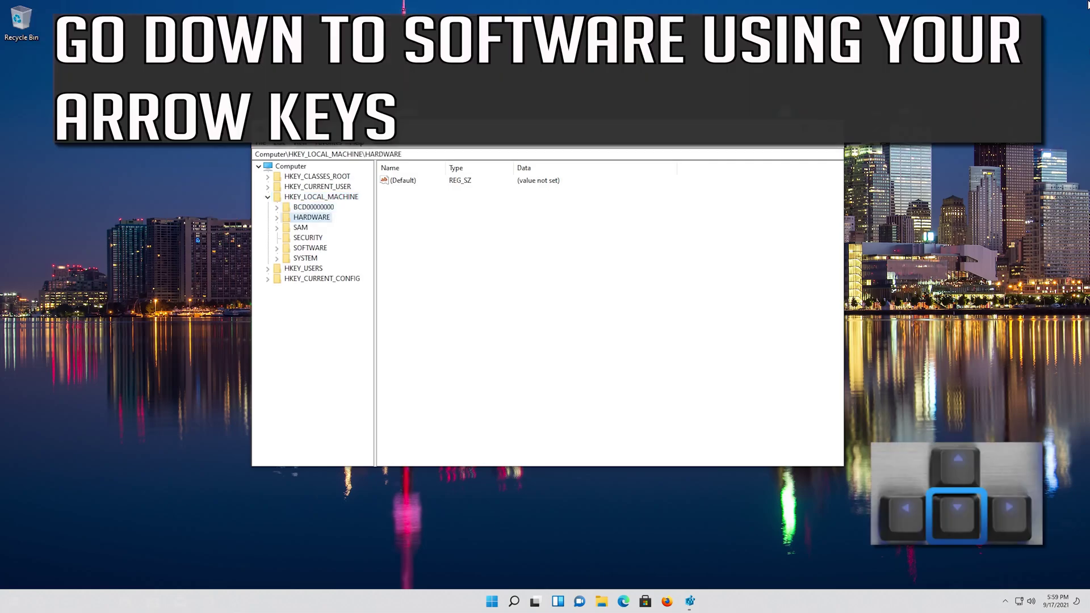
key("Down")
key("Down")
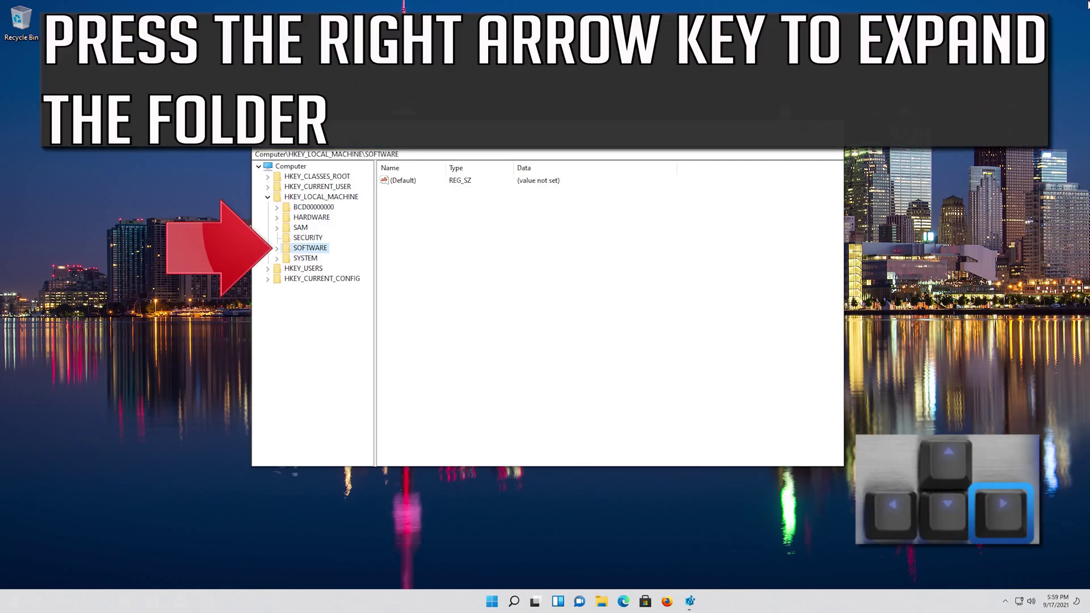
key("Right")
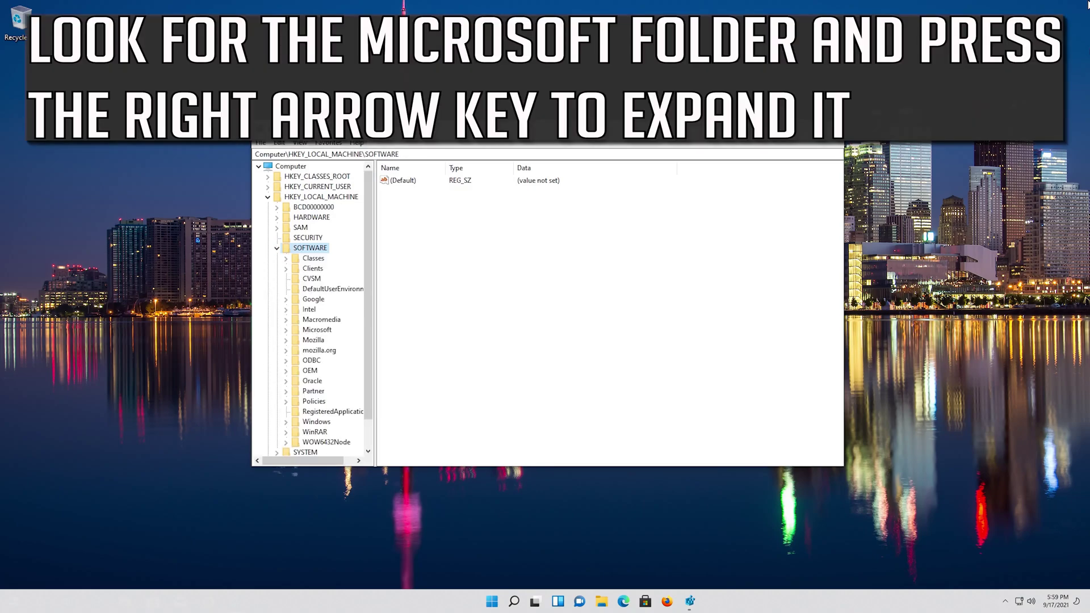
key("Down")
key("Down")
key("Down")
key("Down")
key("Down")
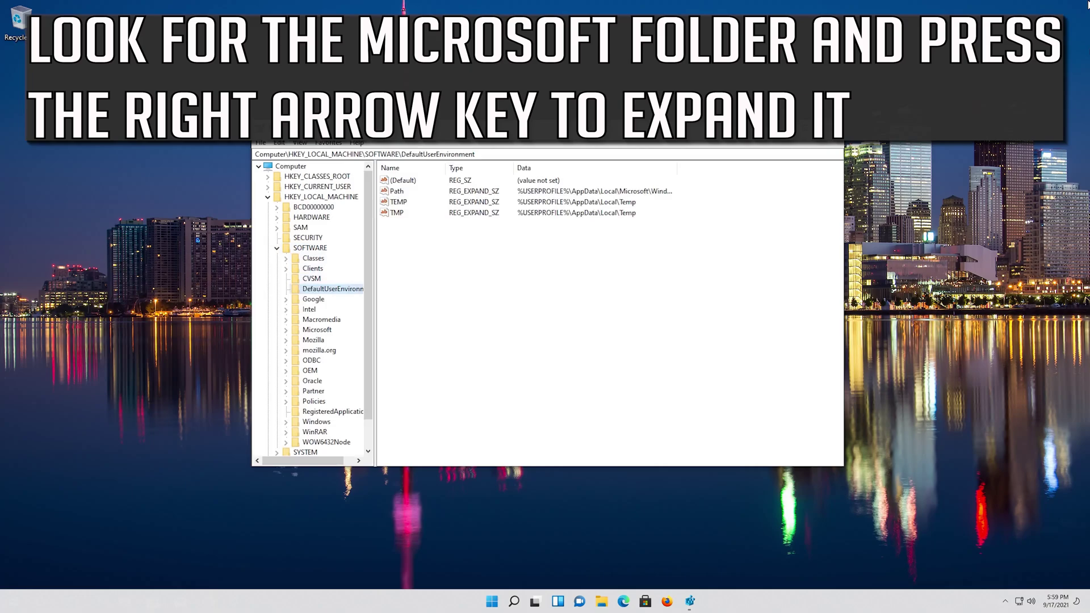
key("Down")
key("Down")
key("Down")
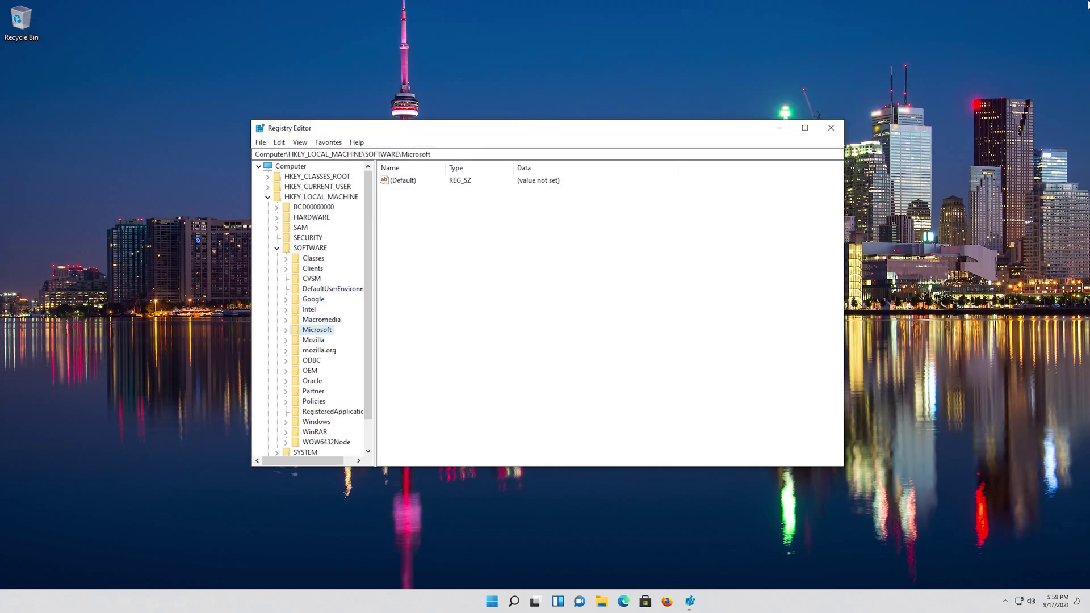
Expand the Microsoft key, then arrow down to the Windows subkey and expand it.
key("Right")
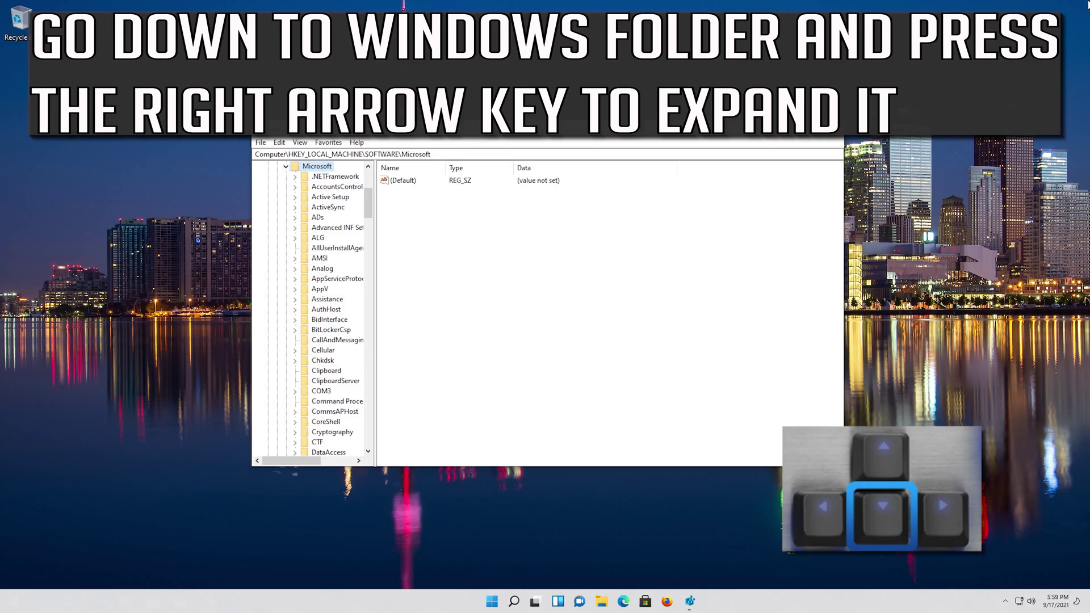
key("Down")
key("Down")
key("Down")
key("Down")
key("Down")
key("Down")
key("Down")
key("Down")
key("Down")
key("Down")
key("Down")
key("Down")
key("Down")
key("Down")
key("Down")
key("Down")
key("Down")
key("Down")
key("Down")
key("Down")
key("Down")
key("Down")
key("Down")
key("Down")
key("Down")
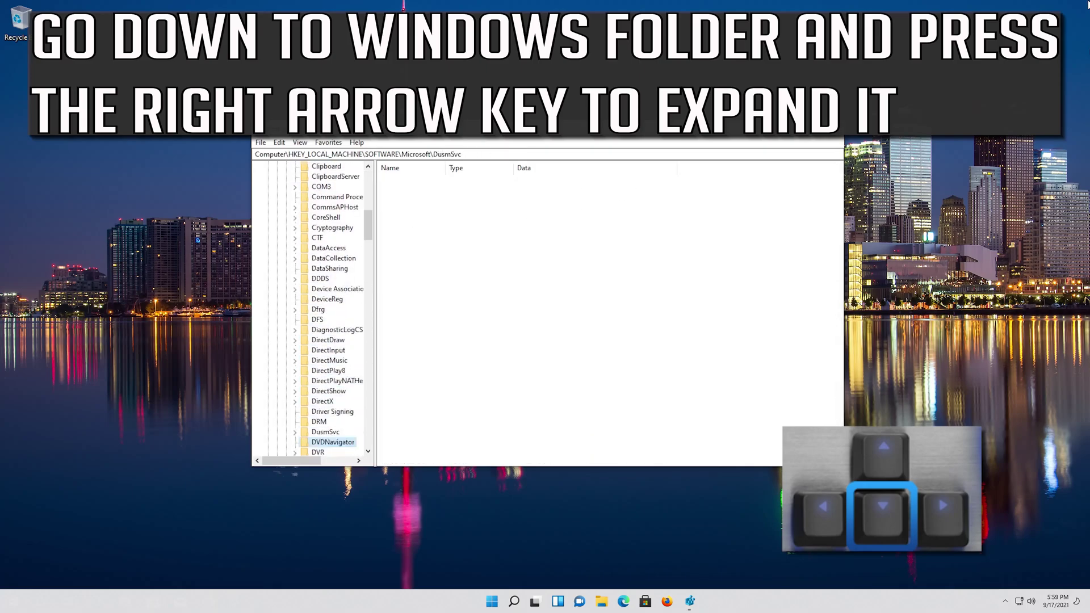
key("Down")
key("Down")
key("Down")
key("Down")
key("Down")
key("Down")
key("Down")
key("Down")
key("Down")
key("Down")
key("Down")
key("Down")
key("Down")
key("Down")
key("Down")
key("Down")
key("Down")
key("Down")
key("Down")
key("Down")
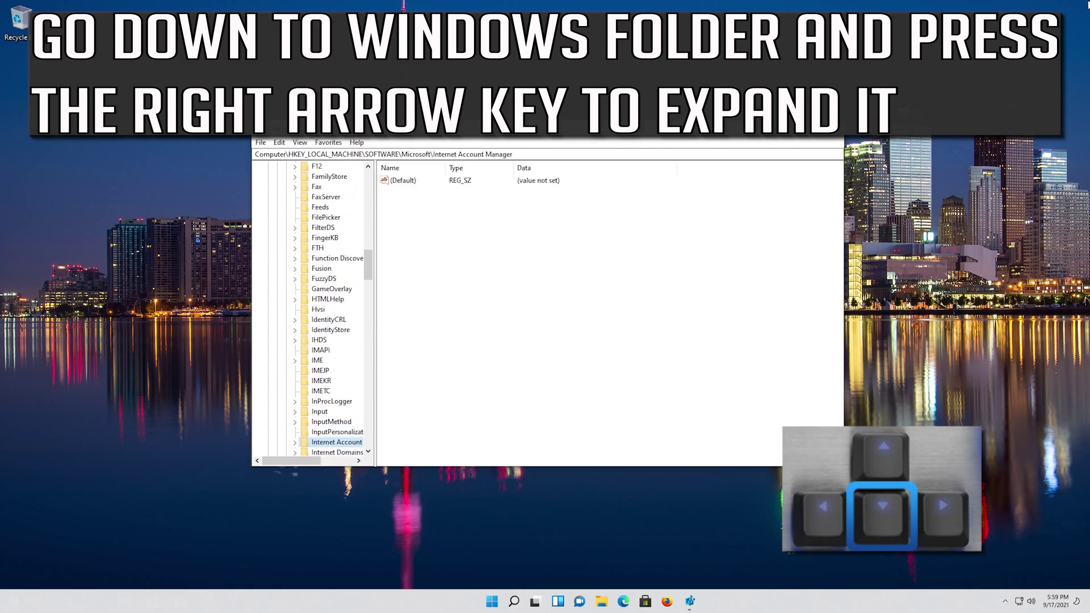
key("Down")
key("Down")
key("Down")
key("Down")
key("Down")
key("Down")
key("Down")
key("Down")
key("Down")
key("Down")
key("Down")
key("Down")
key("Down")
key("Down")
key("Down")
key("Down")
key("Down")
key("Down")
key("Down")
key("Down")
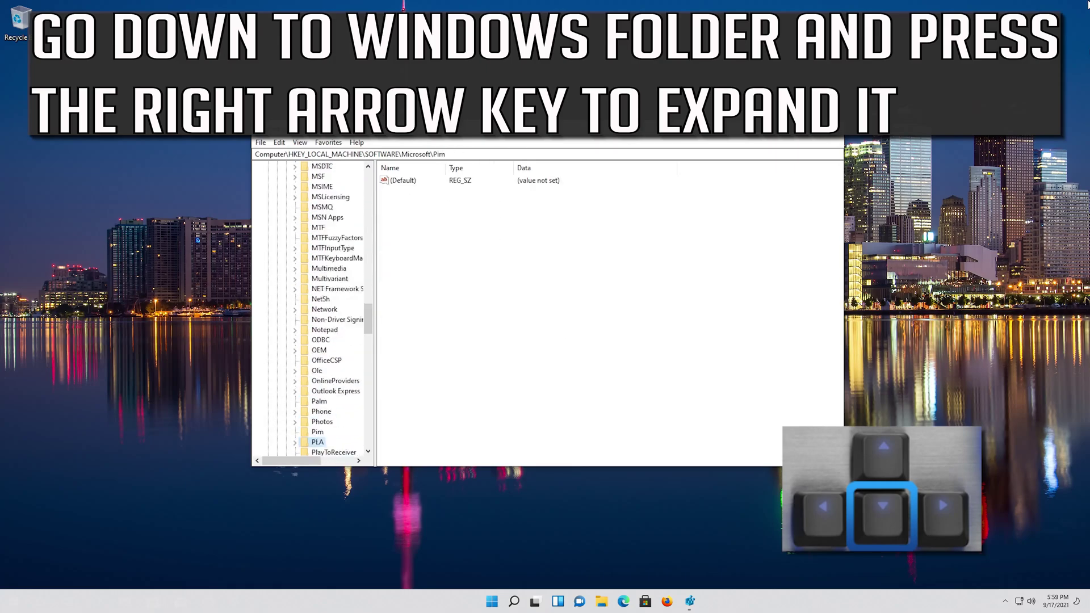
key("Down")
key("Down")
key("Down")
key("Down")
key("Down")
key("Down")
key("Down")
key("Down")
key("Down")
key("Down")
key("Down")
key("Down")
key("Down")
key("Down")
key("Down")
key("Down")
key("Down")
key("Down")
key("Down")
key("Down")
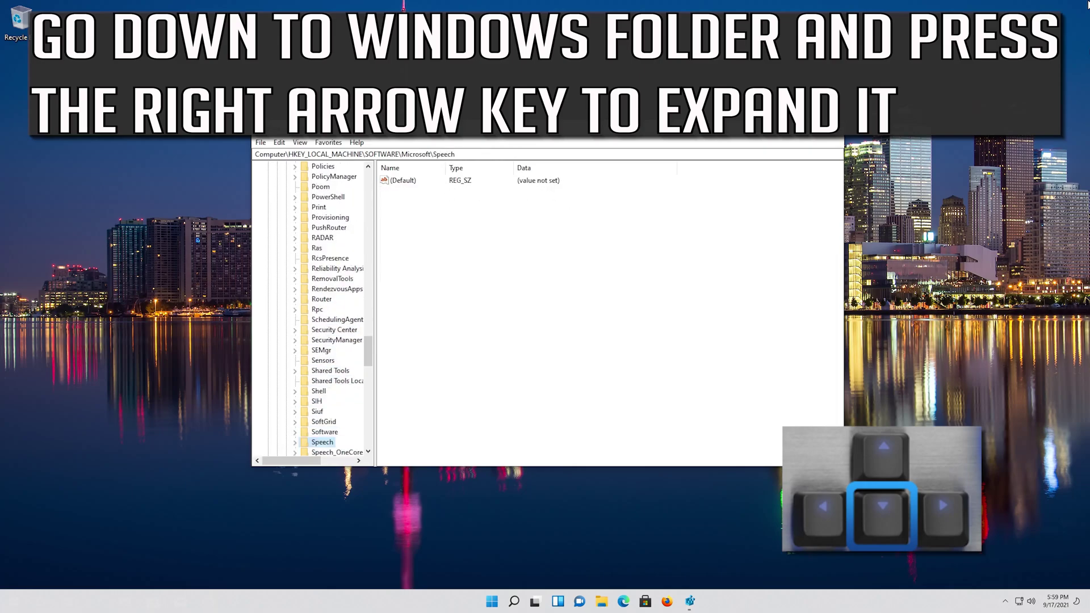
key("Down")
key("Down")
key("Down")
key("Down")
key("Down")
key("Down")
key("Down")
key("Down")
key("Down")
key("Down")
key("Down")
key("Down")
key("Down")
key("Down")
key("Down")
key("Down")
key("Down")
key("Down")
key("Down")
key("Down")
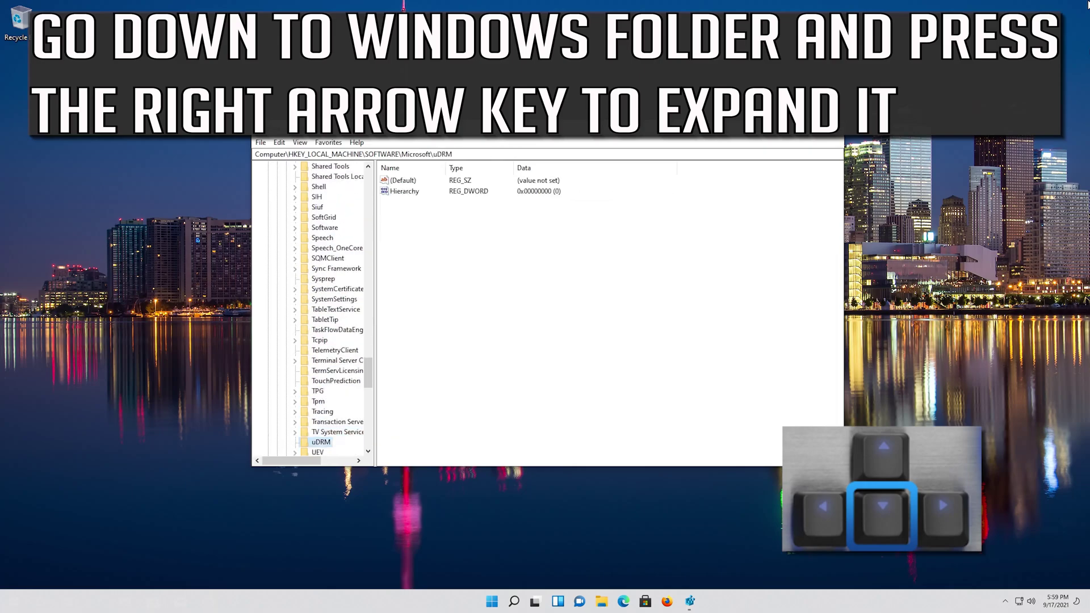
key("Down")
key("Down")
key("Down")
key("Down")
key("Down")
key("Down")
key("Down")
key("Down")
key("Down")
key("Down")
key("Down")
key("Down")
key("Down")
key("Down")
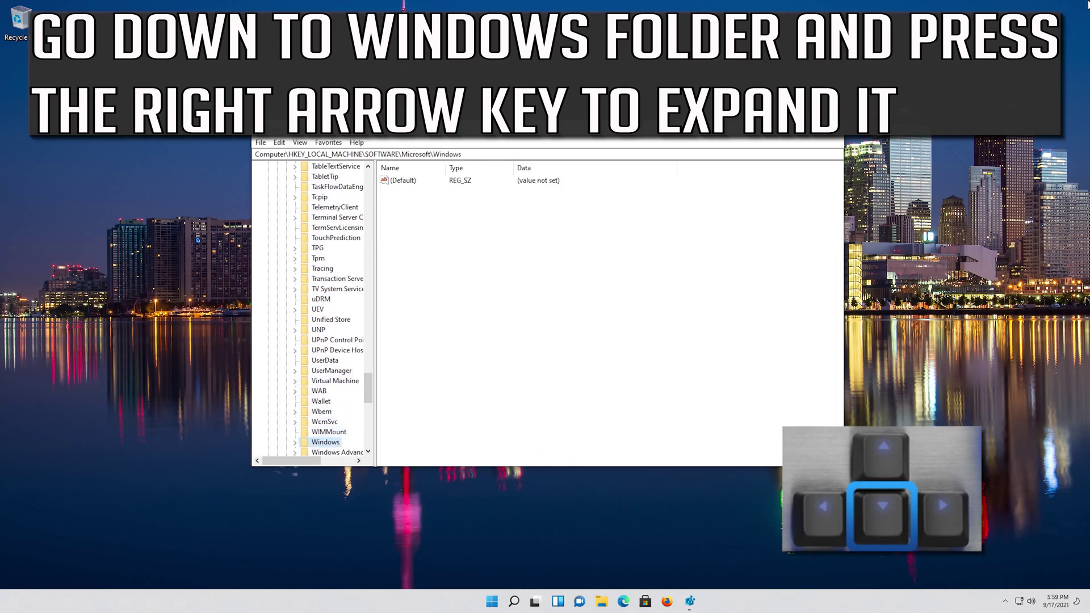
key("Down")
key("Down")
key("Down")
key("Down")
key("Down")
key("Down")
key("Down")
key("Down")
key("Down")
key("Down")
key("Up")
key("Up")
key("Up")
key("Up")
key("Up")
key("Up")
key("Up")
key("Up")
key("Up")
key("Up")
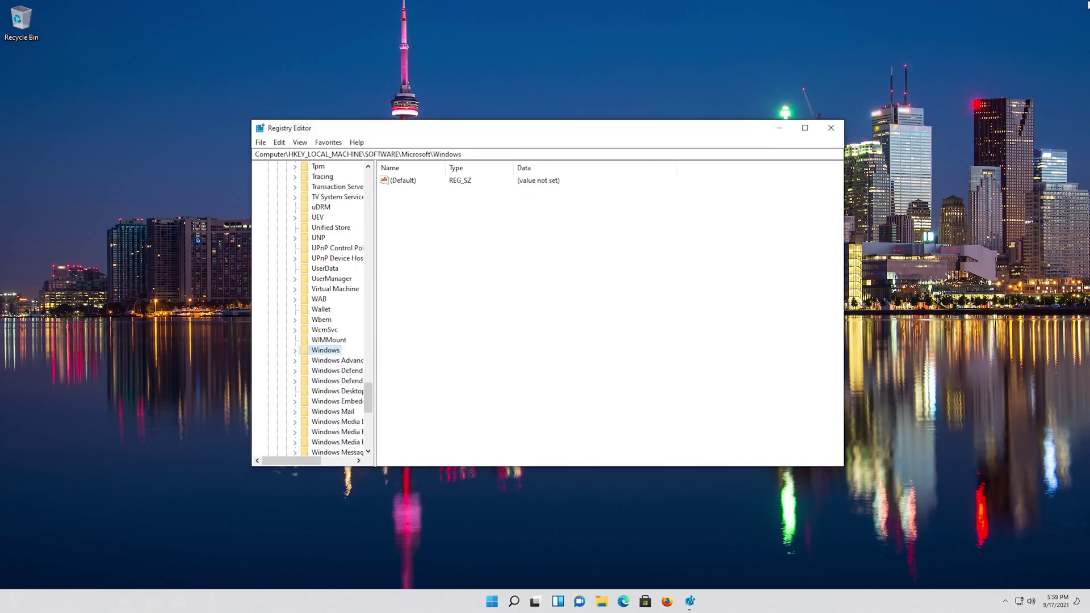
key("Right")
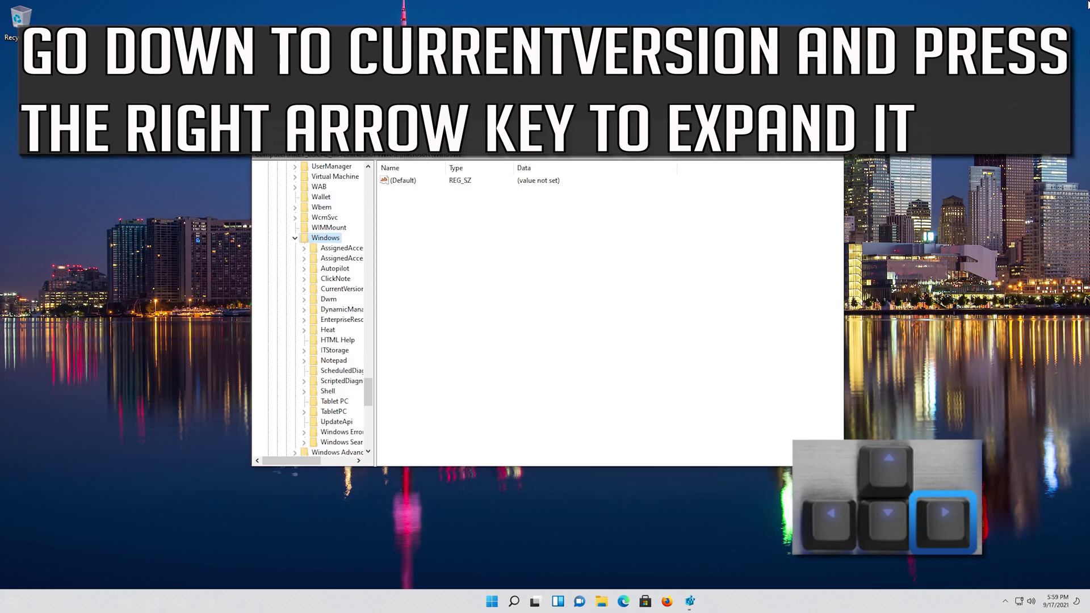
Expand the CurrentVersion key under Windows.
key("Down")
key("Down")
key("Down")
key("Down")
key("Down")
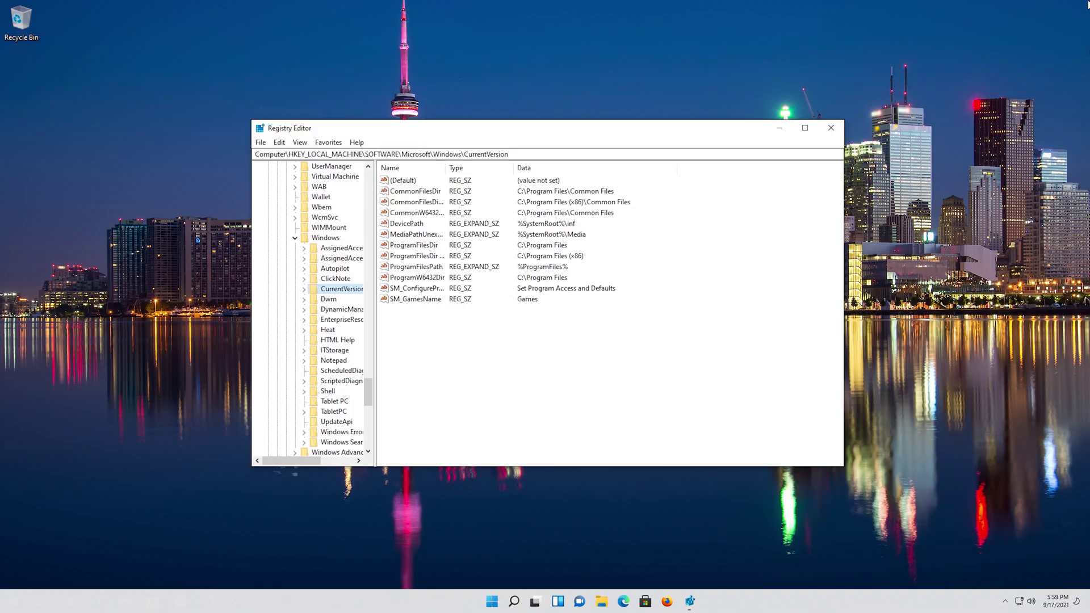
key("Right")
key("Down")
key("Down")
key("Down")
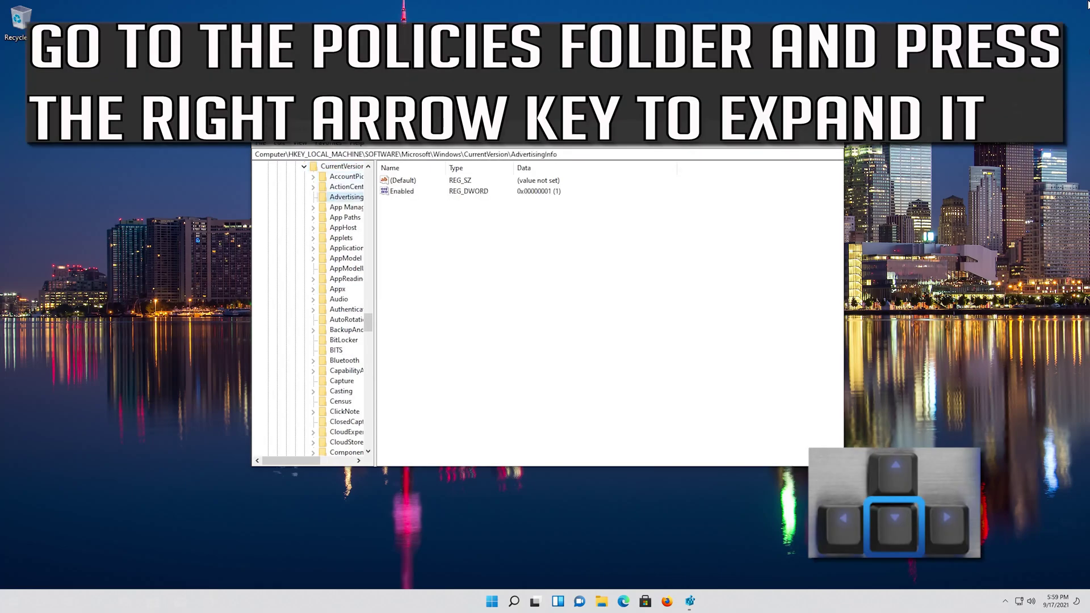
Select the Policies key within CurrentVersion and expand it to reveal System.
key("Down")
key("Down")
key("Down")
key("Down")
key("Down")
key("Down")
key("Down")
key("Down")
key("Down")
key("Down")
key("Down")
key("Down")
key("Down")
key("Down")
key("Down")
key("Down")
key("Down")
key("Down")
key("Down")
key("Down")
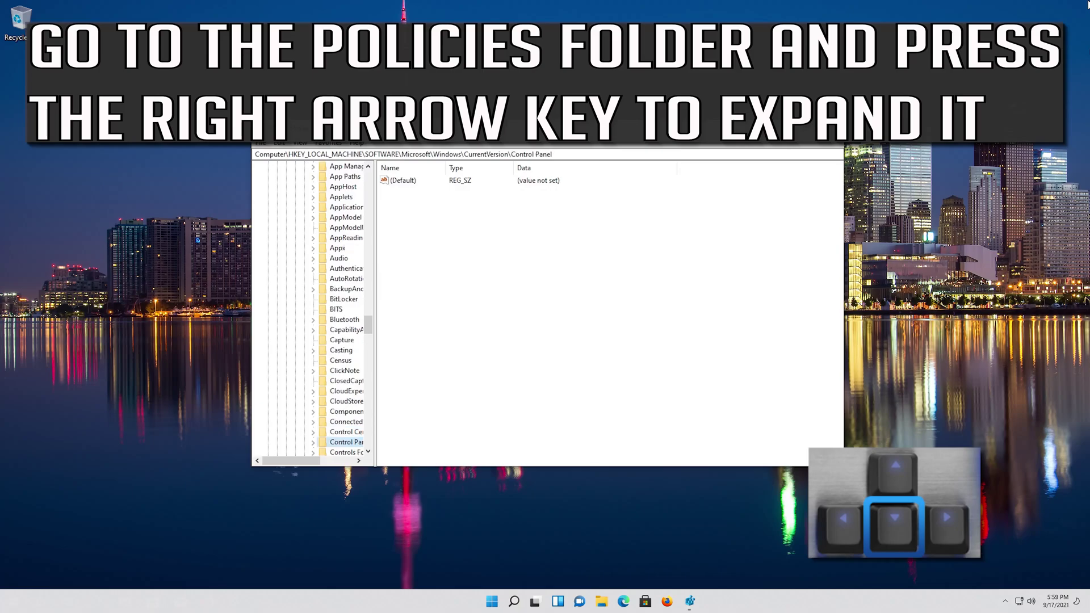
key("Down")
key("Down")
key("Down")
key("Down")
key("Down")
key("Down")
key("Down")
key("Down")
key("Down")
key("Down")
key("Down")
key("Down")
key("Down")
key("Down")
key("Down")
key("Down")
key("Down")
key("Down")
key("Down")
key("Down")
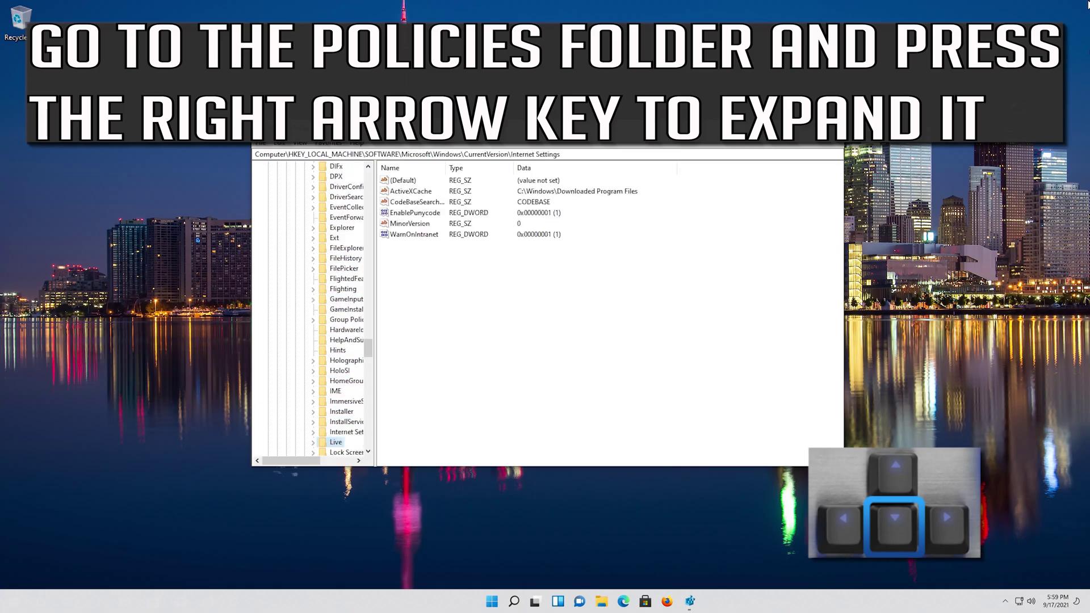
key("Down")
key("Down")
key("Down")
key("Down")
key("Down")
key("Down")
key("Down")
key("Down")
key("Down")
key("Down")
key("Down")
key("Down")
key("Down")
key("Down")
key("Down")
key("Down")
key("Down")
key("Down")
key("Down")
key("Down")
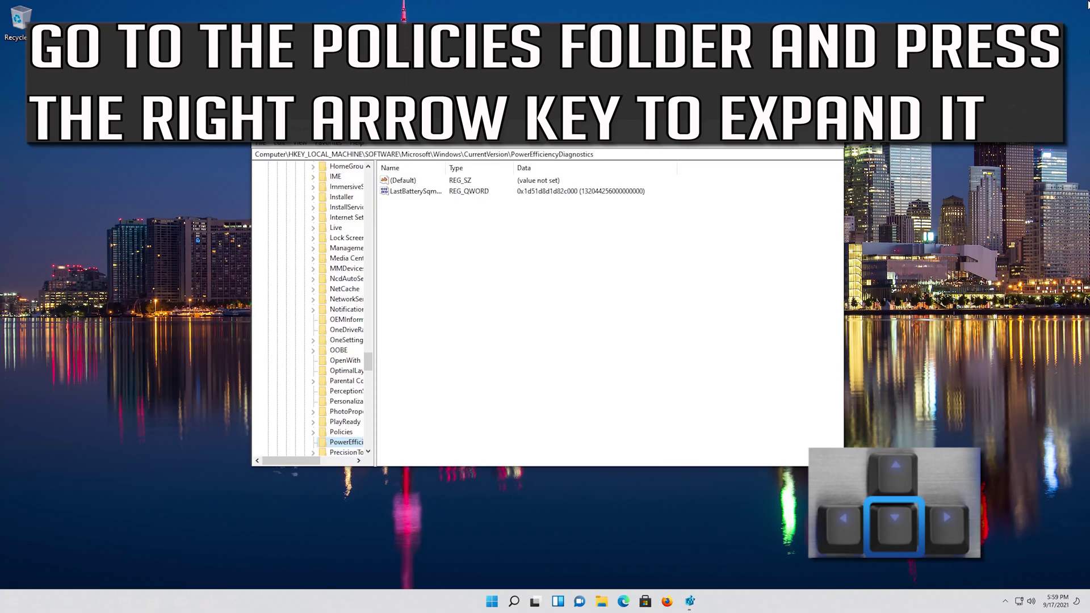
key("Down")
key("Up")
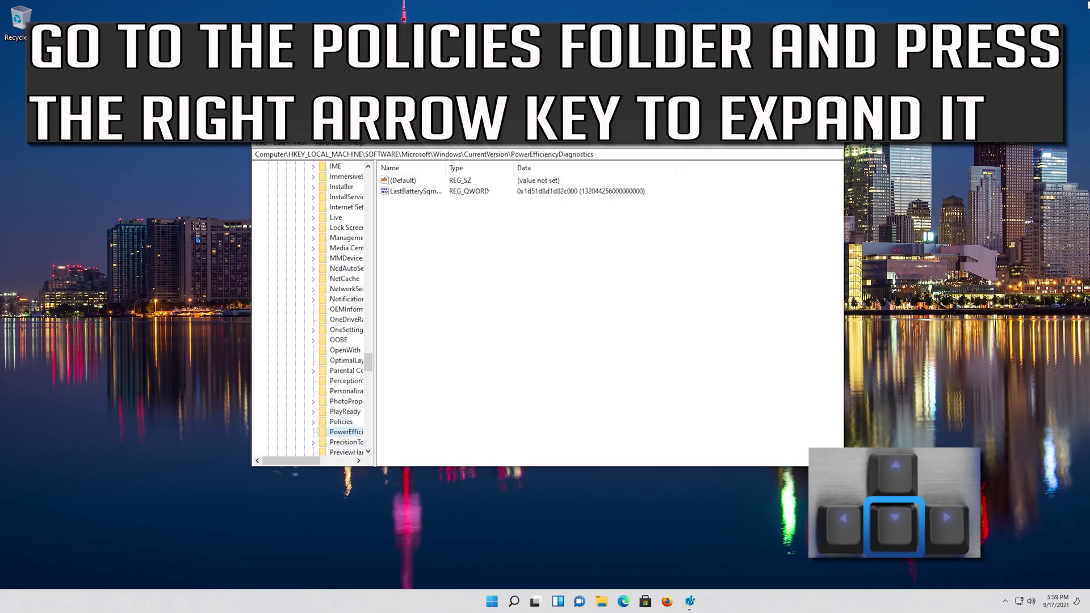
key("Up")
key("Down")
key("Down")
key("Down")
key("Down")
key("Down")
key("Down")
key("Down")
key("Down")
key("Down")
key("Down")
key("Down")
key("Up")
key("Up")
key("Up")
key("Up")
key("Up")
key("Up")
key("Up")
key("Up")
key("Up")
key("Up")
key("Up")
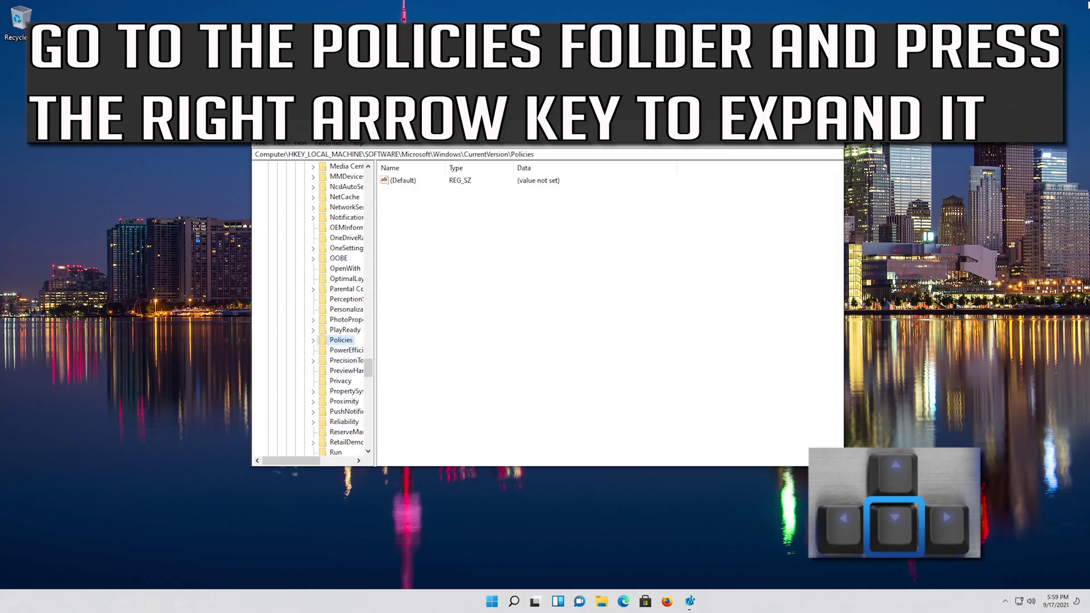
key("Right")
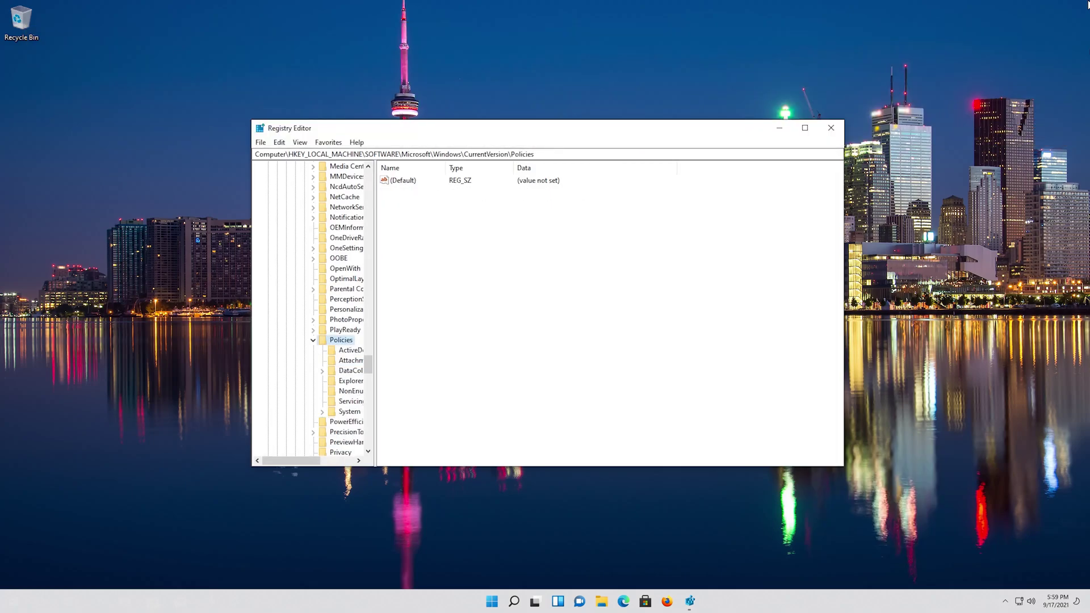
key("Tab")
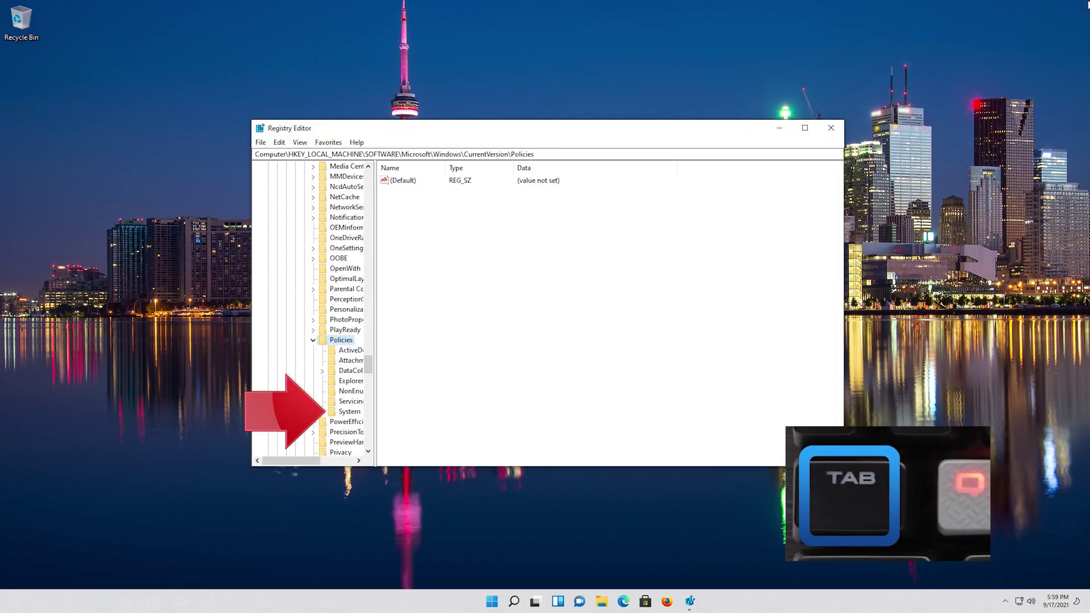
Set EnableCursorSuppression in Policies\System to 0, then bring up the Ctrl+Alt+Del security screen.
key("Down")
key("Down")
key("Down")
key("Down")
key("Down")
key("Down")
key("Down")
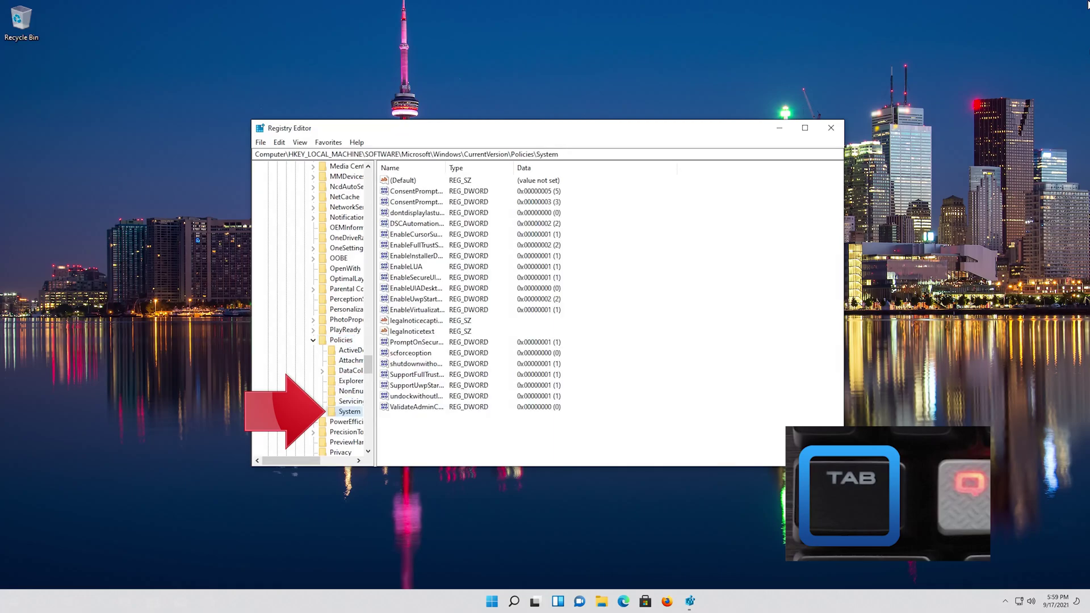
key("Tab")
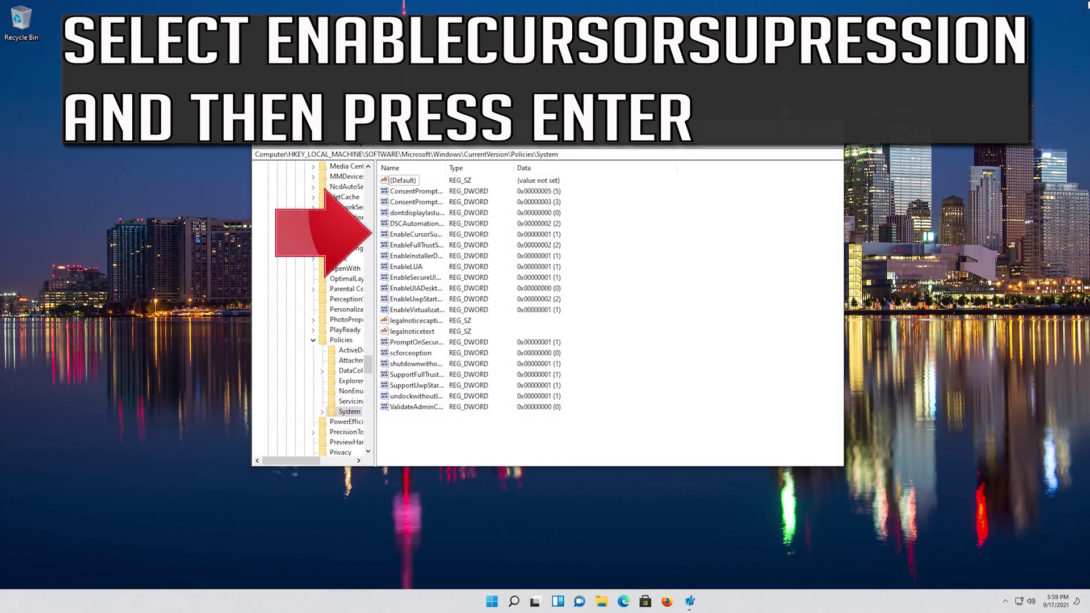
key("Down")
key("Down")
key("Down")
key("Down")
key("Down")
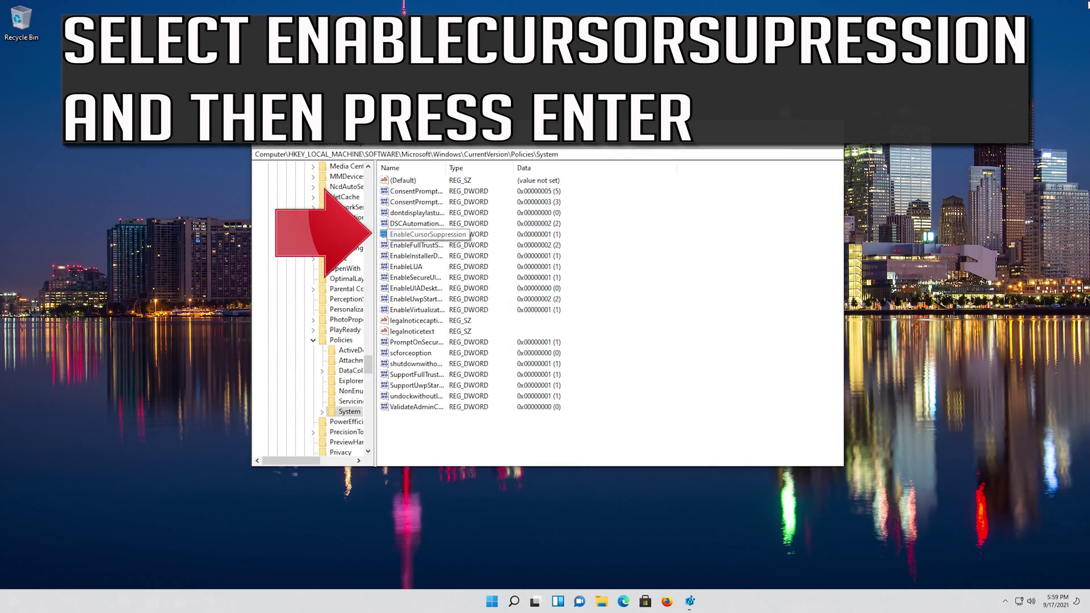
key("Return")
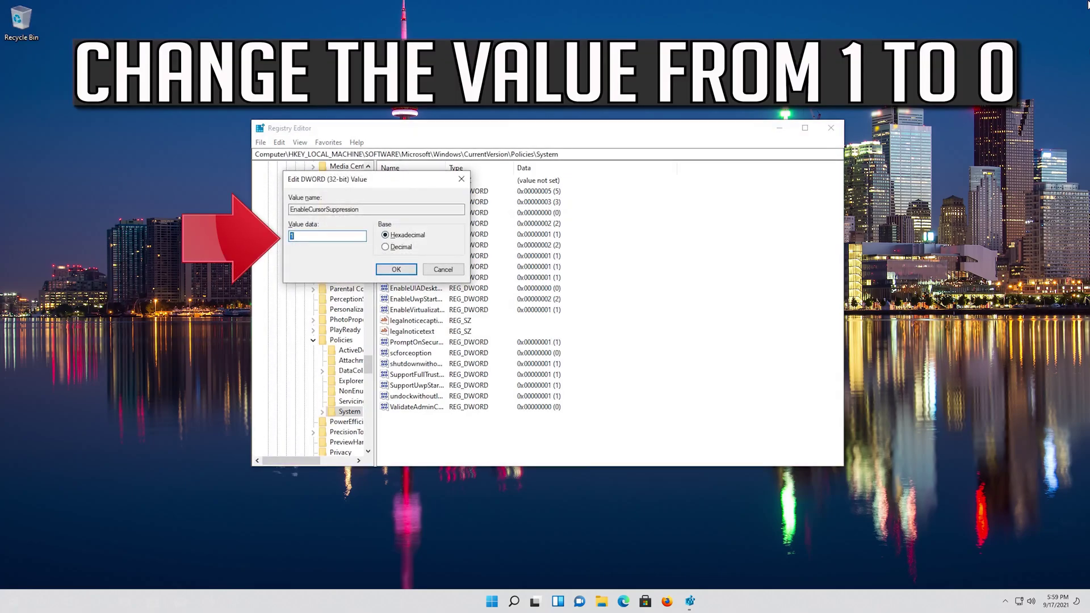
type("0")
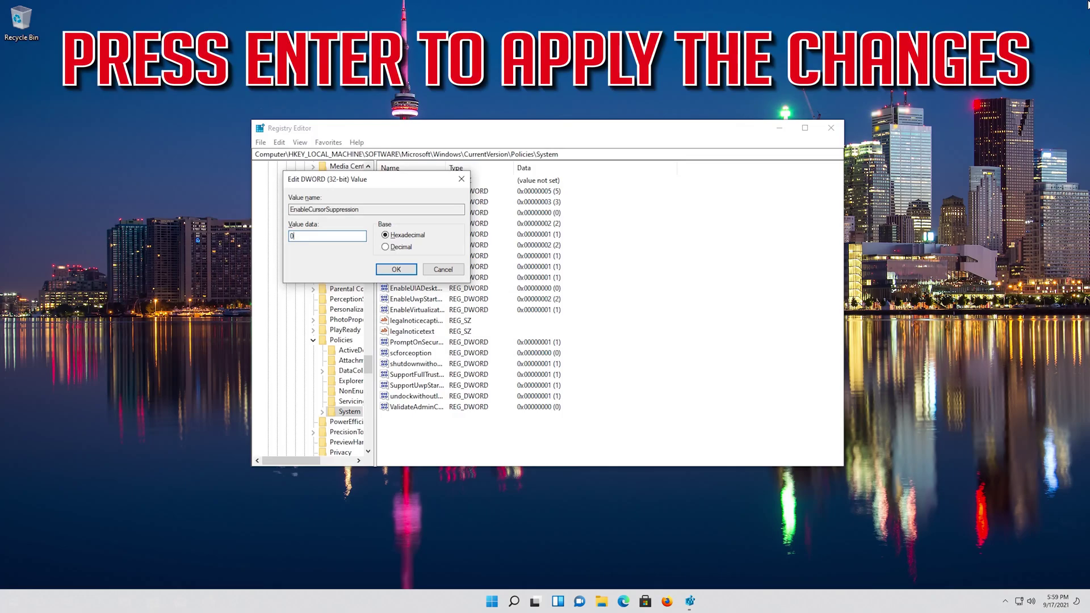
key("Return")
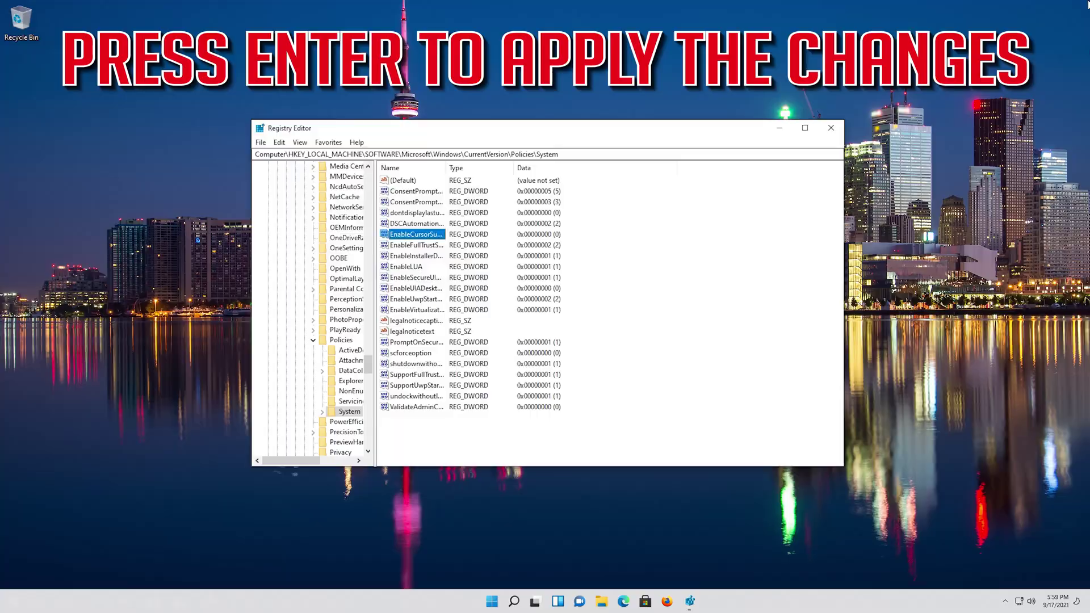
key("ctrl+alt+Delete")
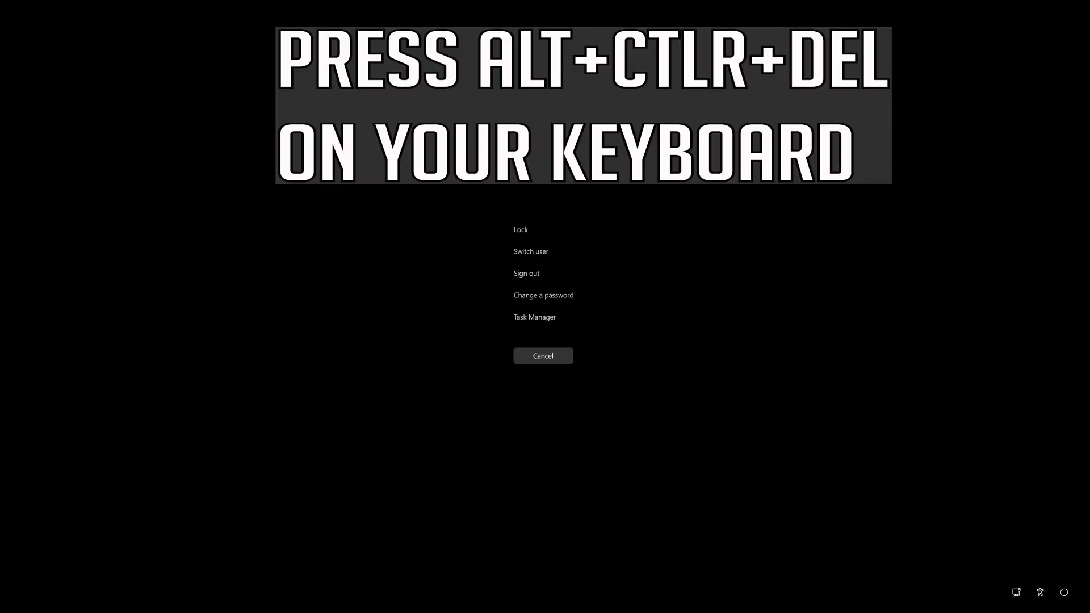
Open the power menu on the security screen, showing Sleep, Shut down and Restart.
key("Tab")
key("Tab")
key("Tab")
key("Tab")
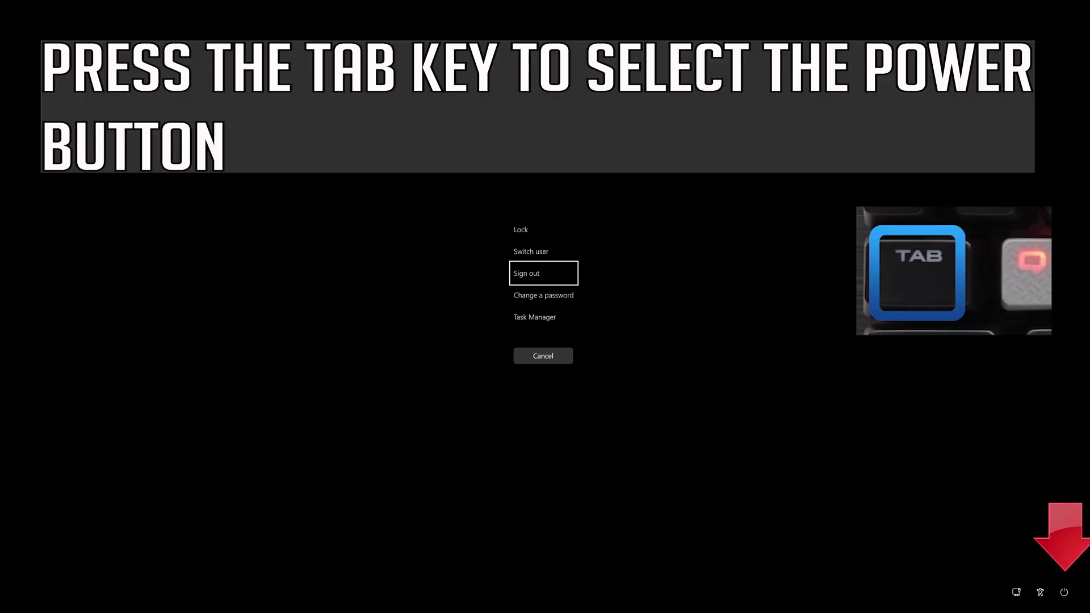
key("Tab")
key("Tab")
key("Tab")
key("Tab")
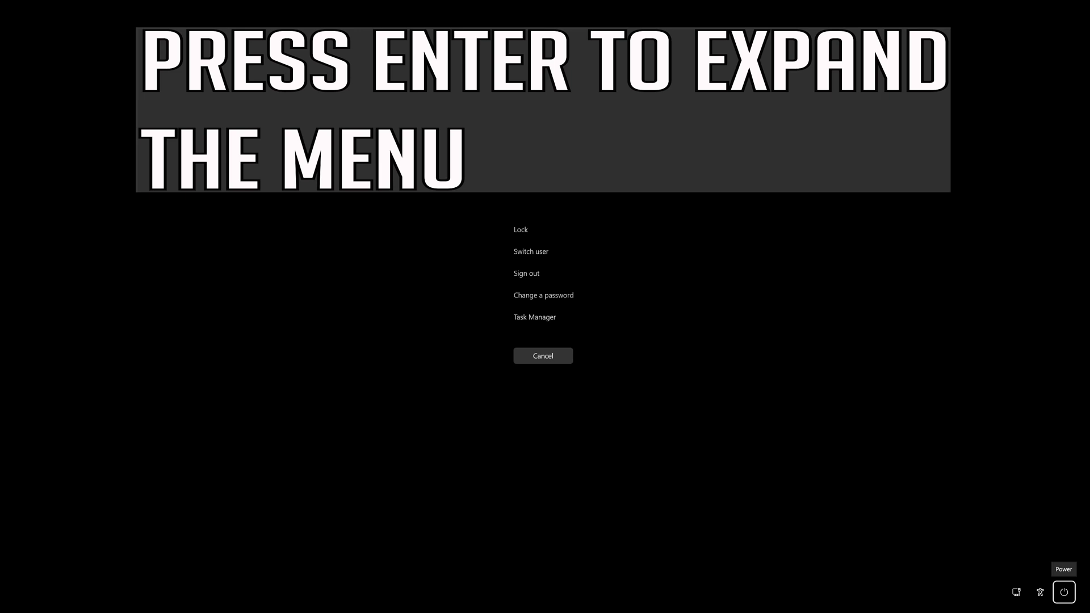
key("Return")
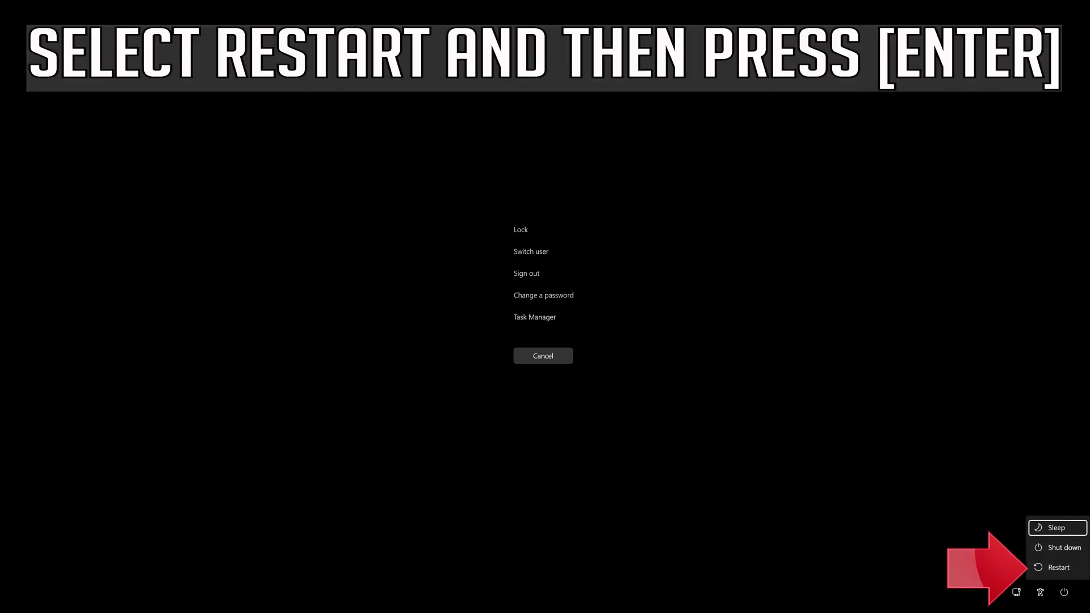